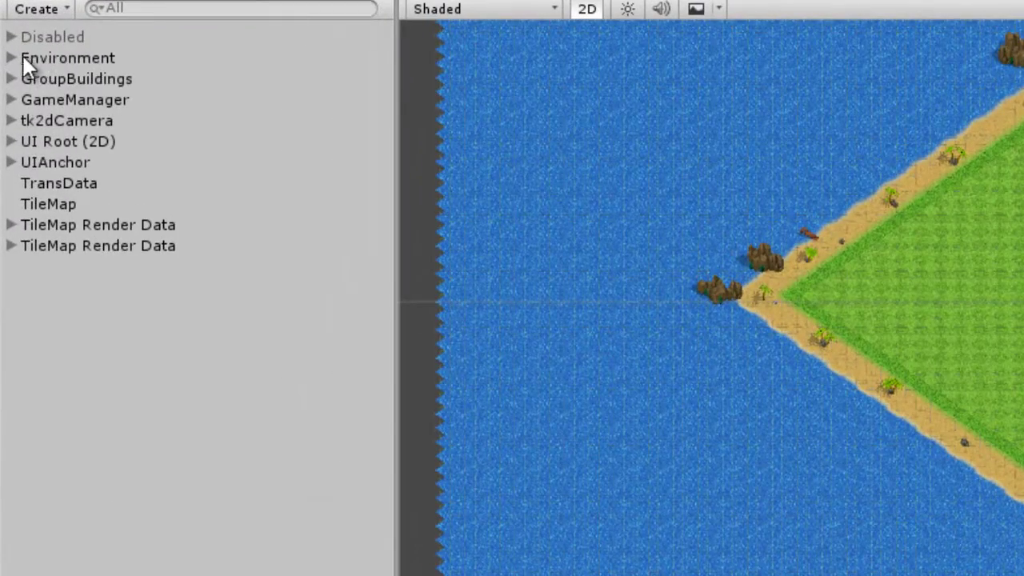
- Deactivate the TileMapSimple and TileMapSimple Render Data objects under Environment
left_click(5, 72)
left_click(39, 116)
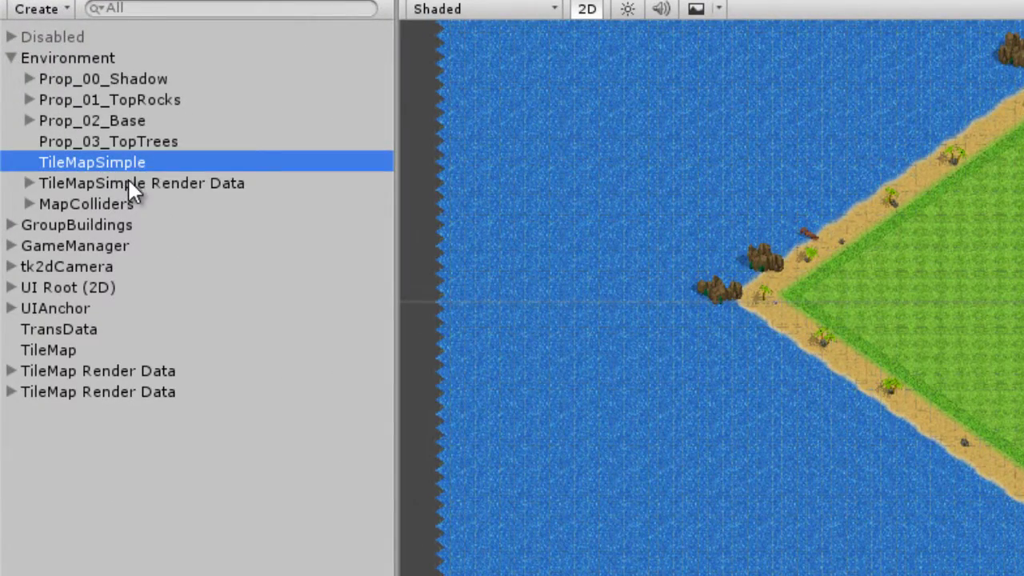
left_click(127, 182, "shift")
left_click(48, 349)
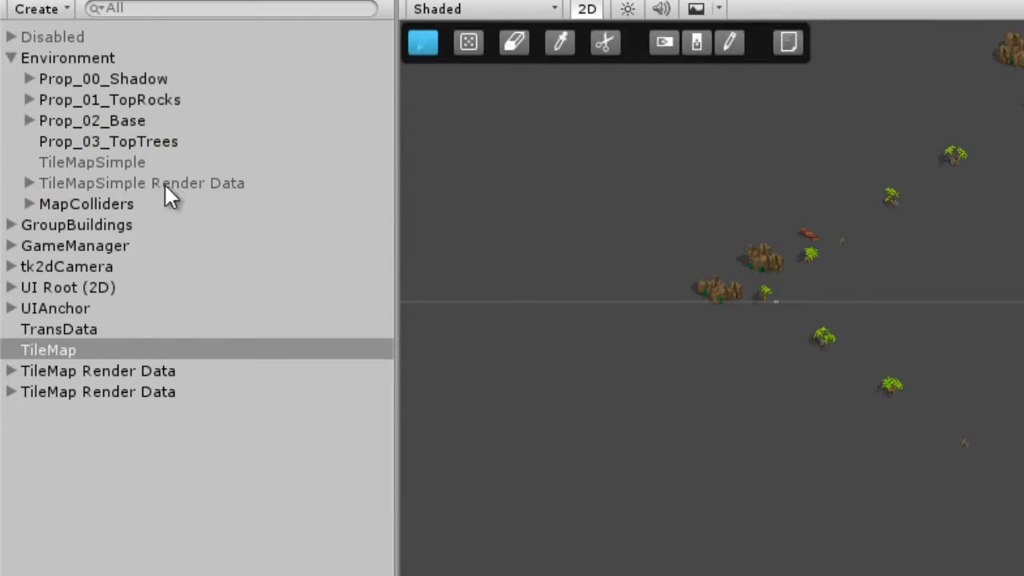
left_click(132, 161)
left_click(166, 182)
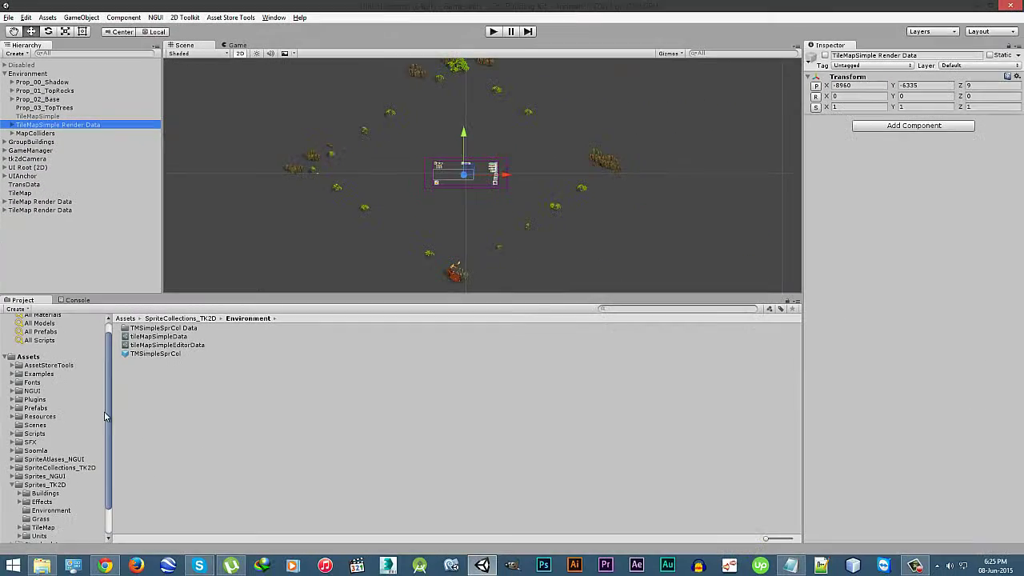
- Open the Environment folder of SpriteCollections_TK2D in the project assets and check its TMSimpleSprCol Data subfolder
left_click_drag(107, 410, 108, 444)
left_click(139, 310)
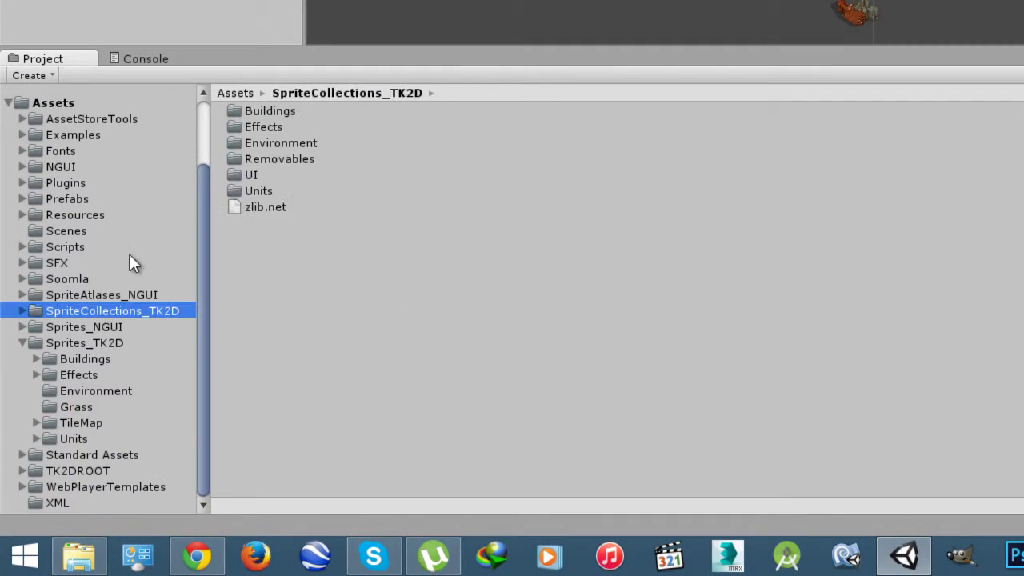
double_click(273, 142)
double_click(323, 109)
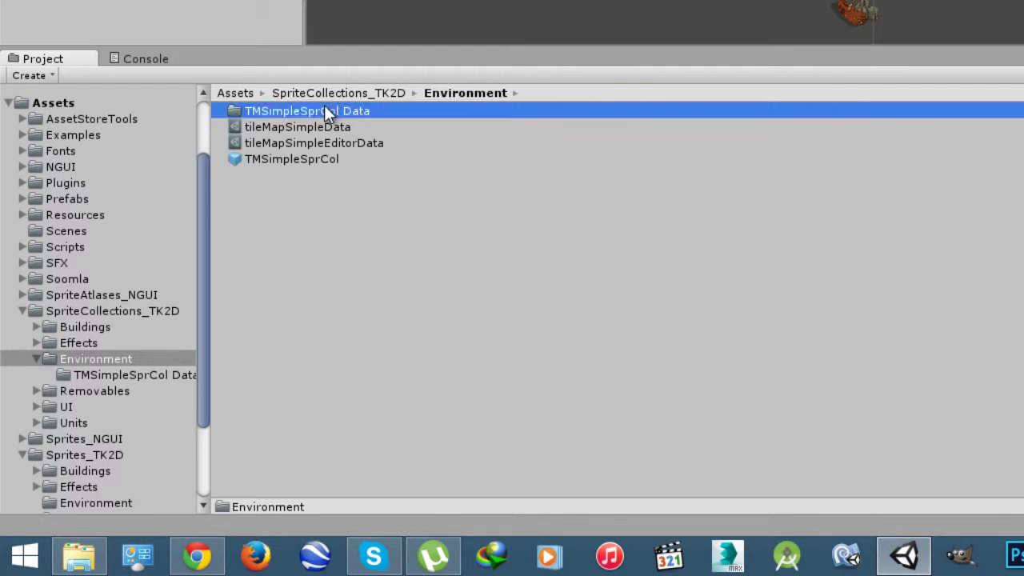
left_click(448, 94)
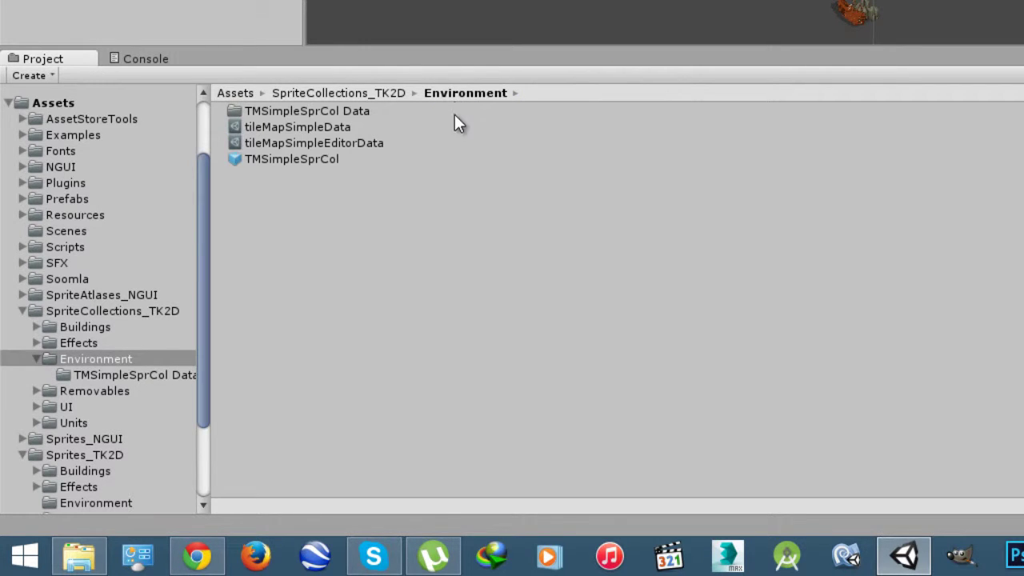
- Create a tk2d sprite collection saved as SpriteCollection.prefab in the SpriteCollections_TK2D Environment folder
left_click(33, 75)
mouse_move(53, 69)
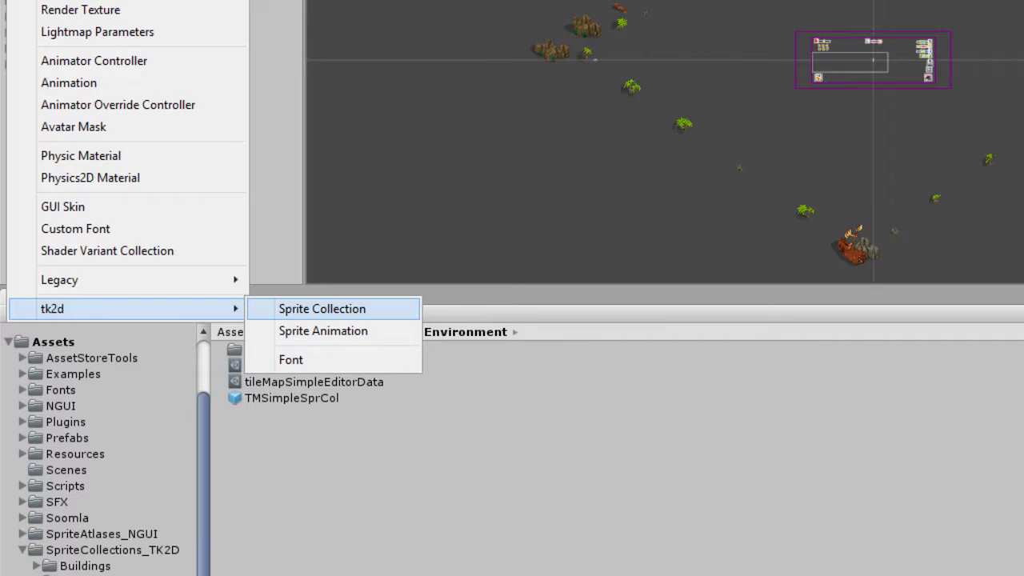
left_click(322, 308)
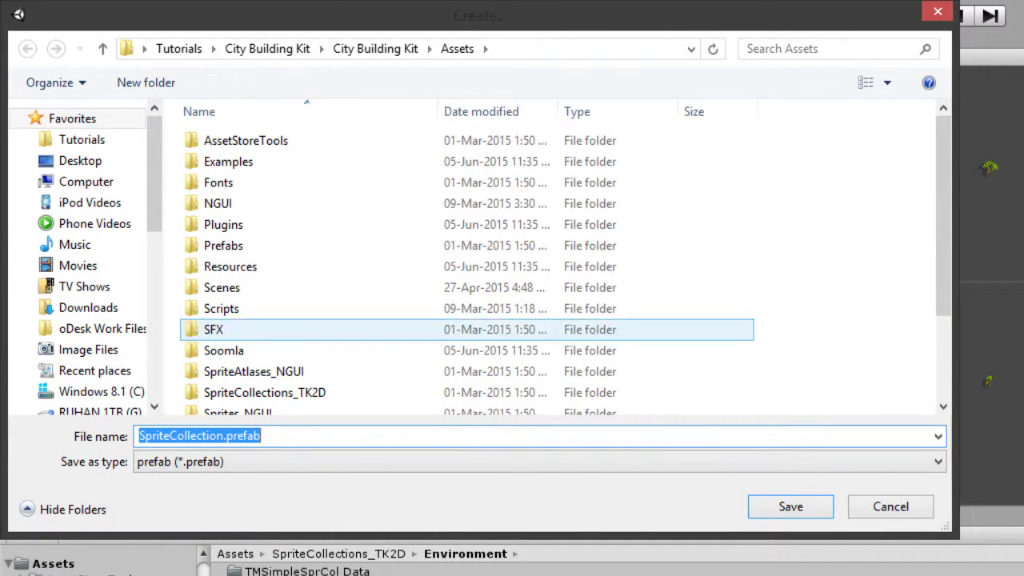
double_click(265, 393)
double_click(252, 182)
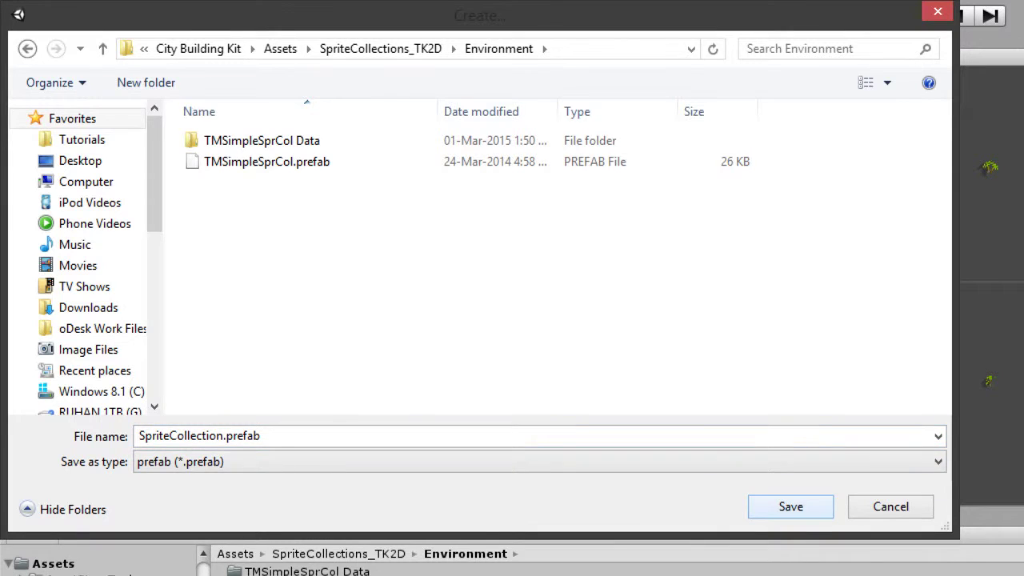
key("Return")
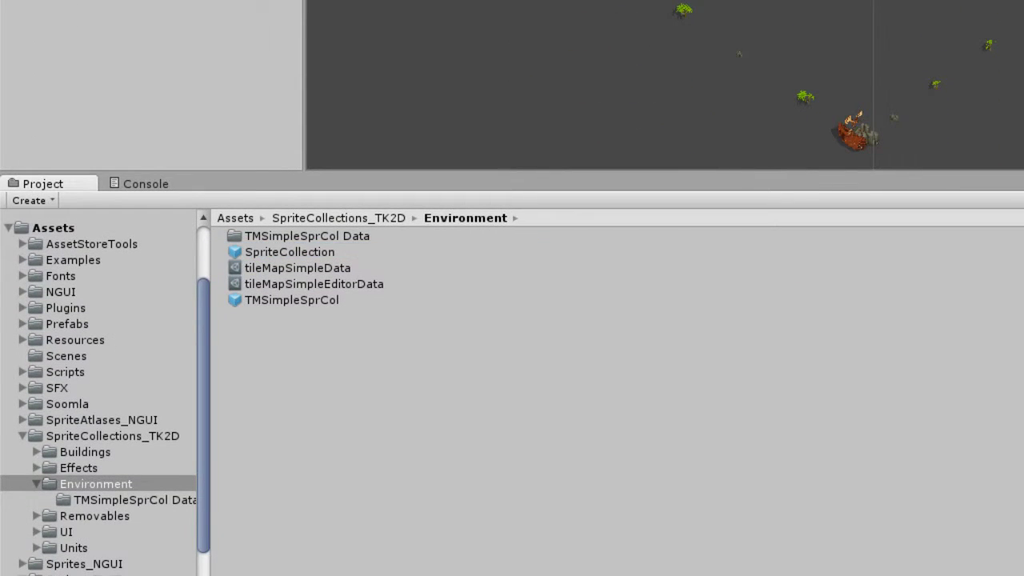
- Create a folder named SpriteCol Data in the Environment folder and move the SpriteCollection prefab into it
right_click(400, 387)
left_click(452, 51)
left_click(713, 52)
right_click(511, 334)
mouse_move(562, 1)
left_click(824, 3)
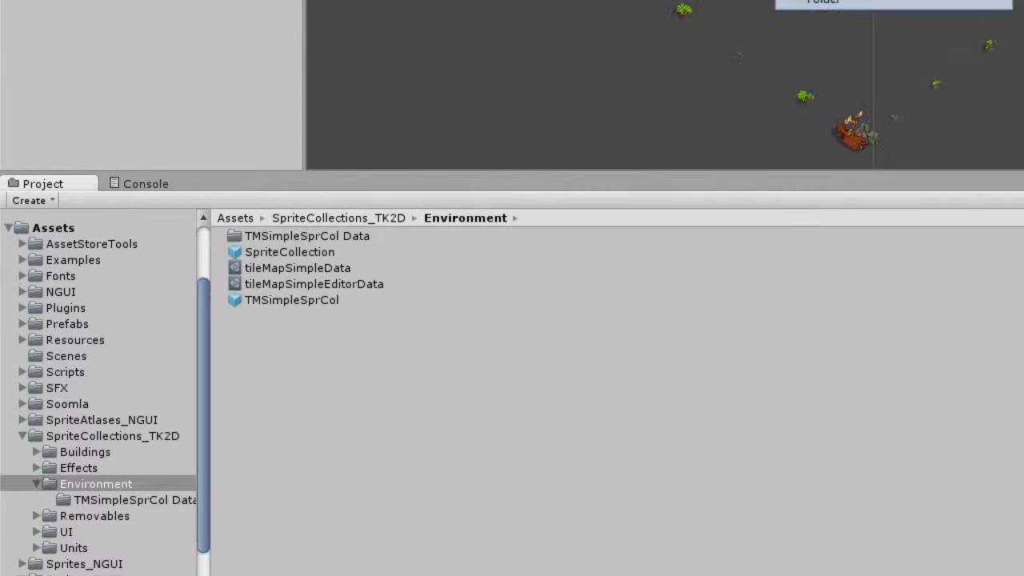
type("Spri")
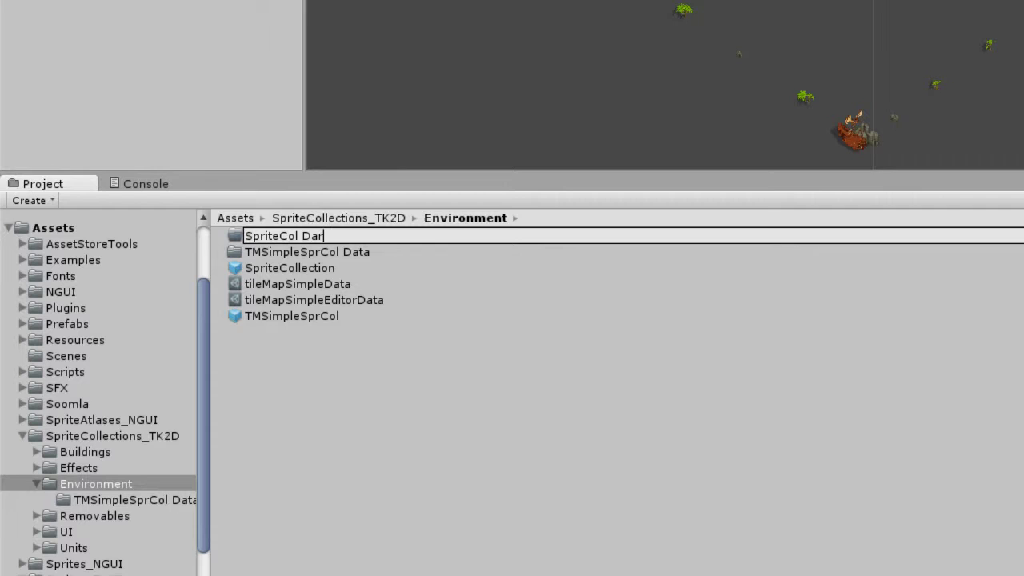
type("teCol Data")
key("Return")
left_click_drag(290, 267, 288, 236)
- Rename the SpriteCollection prefab inside the SpriteCol Data folder to TMSimpleSprCol
left_click(308, 252)
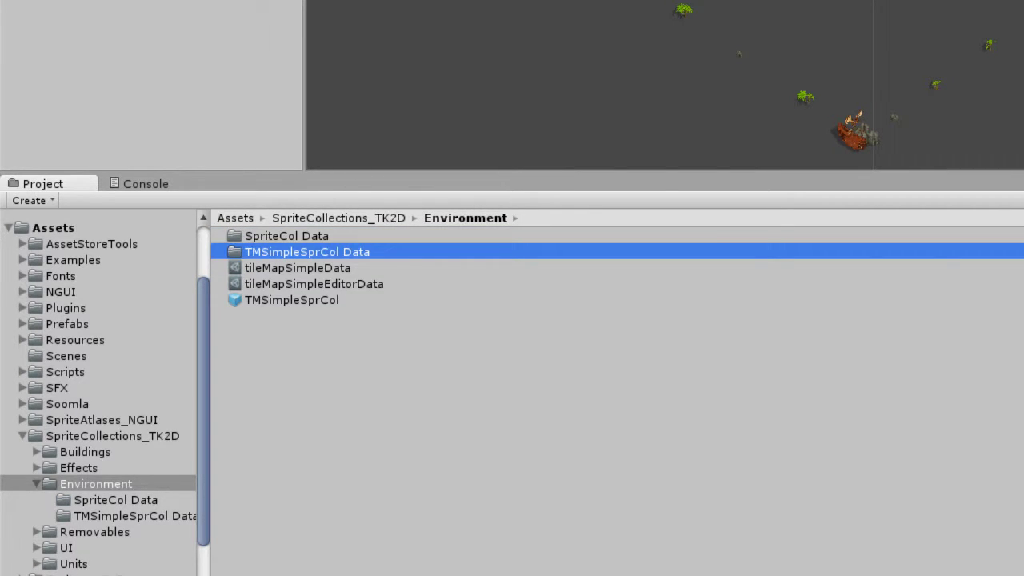
double_click(307, 251)
left_click(459, 217)
double_click(289, 236)
left_click(290, 236)
left_click(720, 104)
type("T")
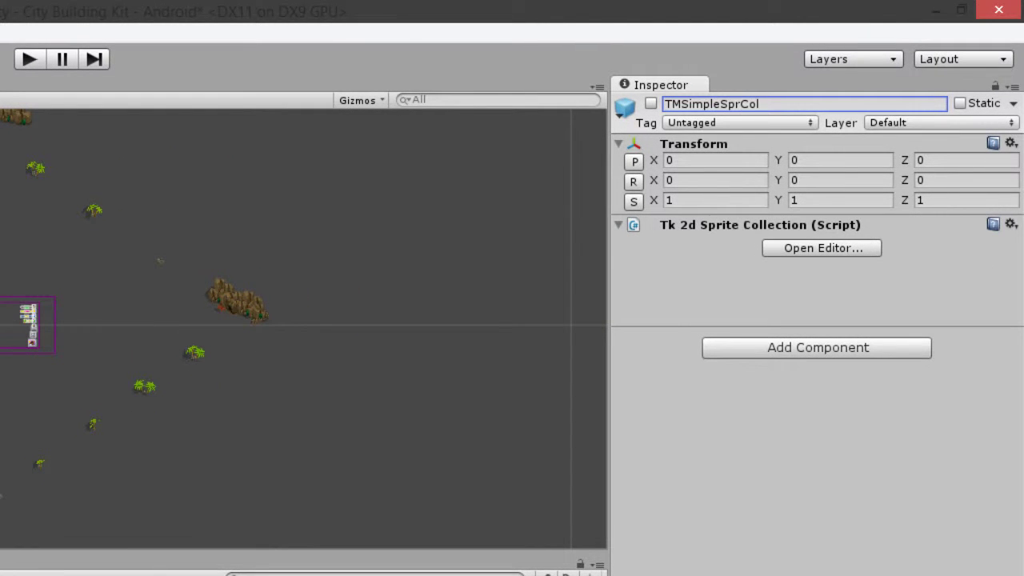
type("MSimpleSprCol")
key("Return")
- Open the new TMSimpleSprCol in the sprite collection editor, choose 2048 as the atlas max size, and commit the collection
left_click(821, 248)
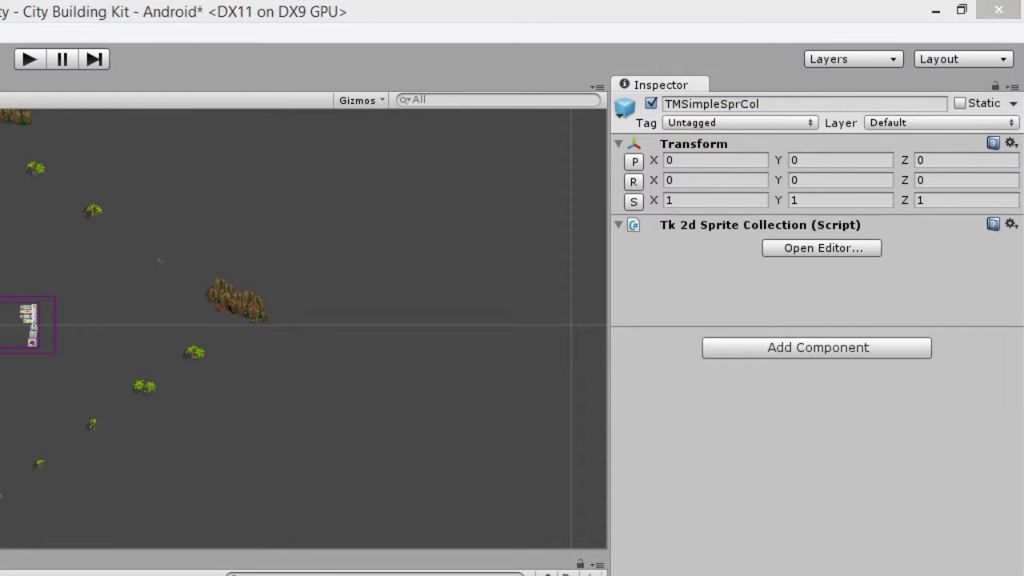
left_click_drag(551, 433, 686, 468)
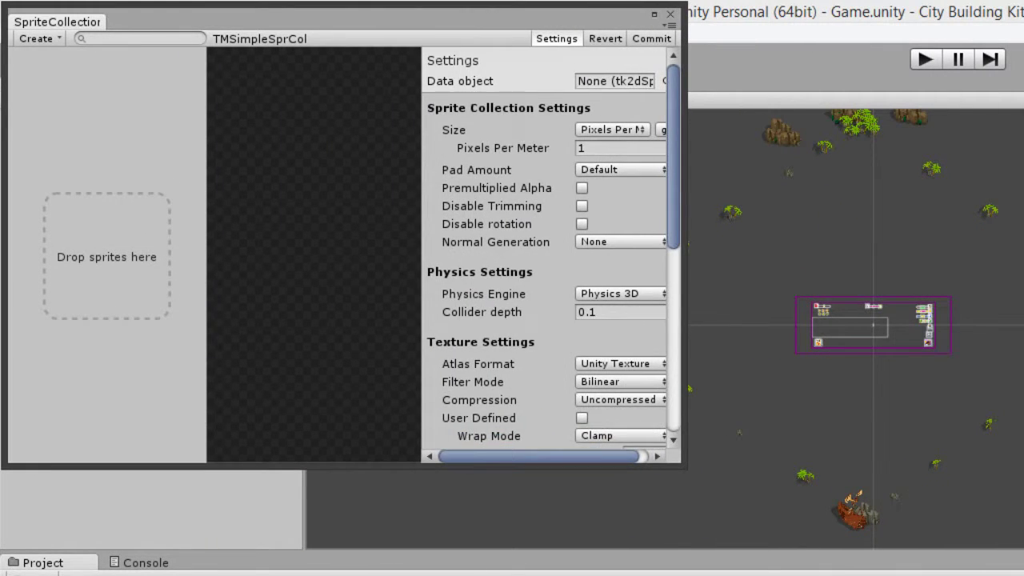
scroll(552, 248, "down", 9)
scroll(552, 248, "up", 6)
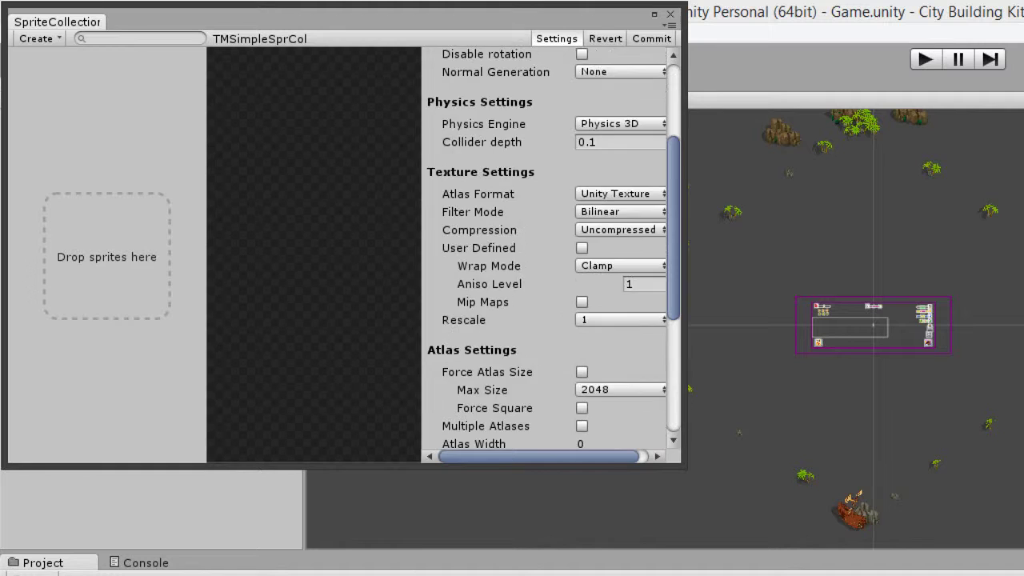
scroll(552, 248, "up", 1)
scroll(552, 248, "down", 3)
left_click(622, 318)
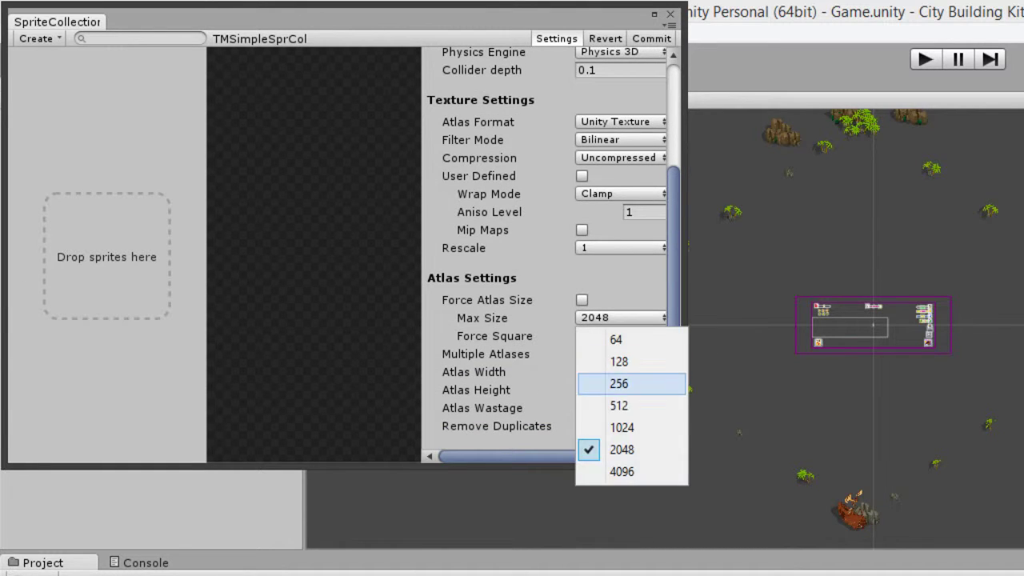
left_click(617, 450)
scroll(552, 248, "up", 5)
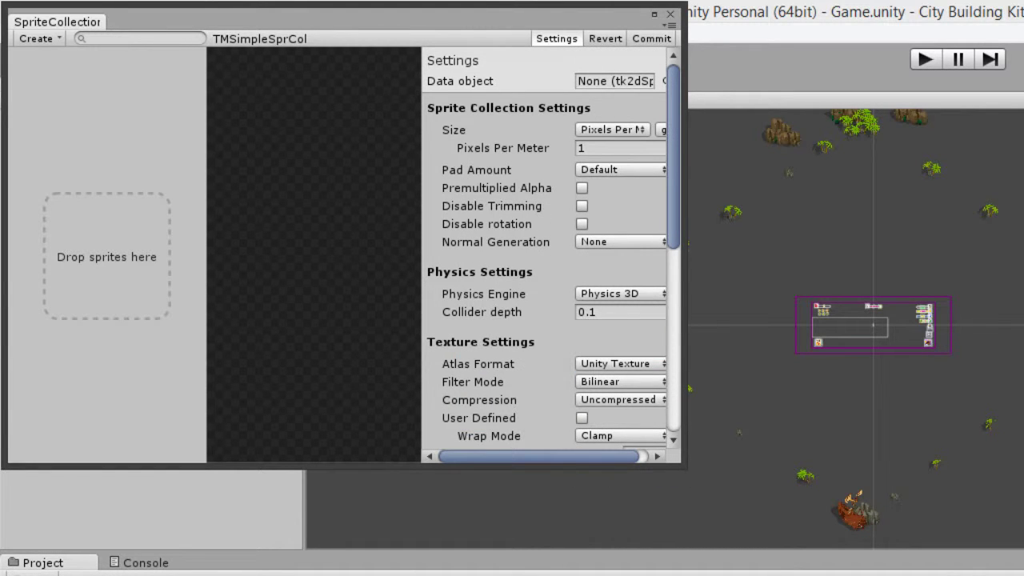
left_click(651, 38)
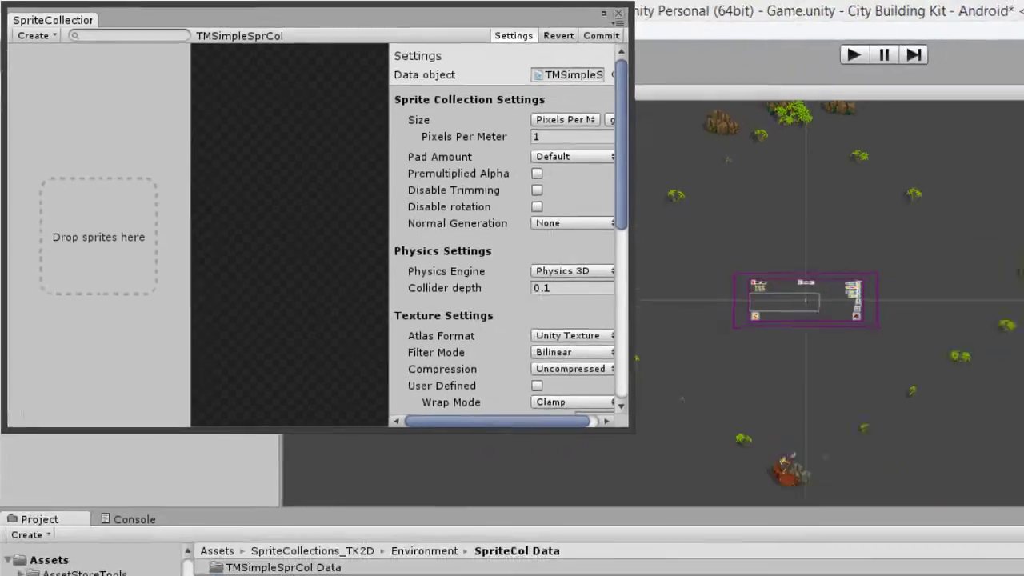
left_click(670, 14)
- Set the Materials and Textures sizes to 1 on the TMSimpleSprCol data prefab in the new TMSimpleSprCol Data folder
double_click(163, 328)
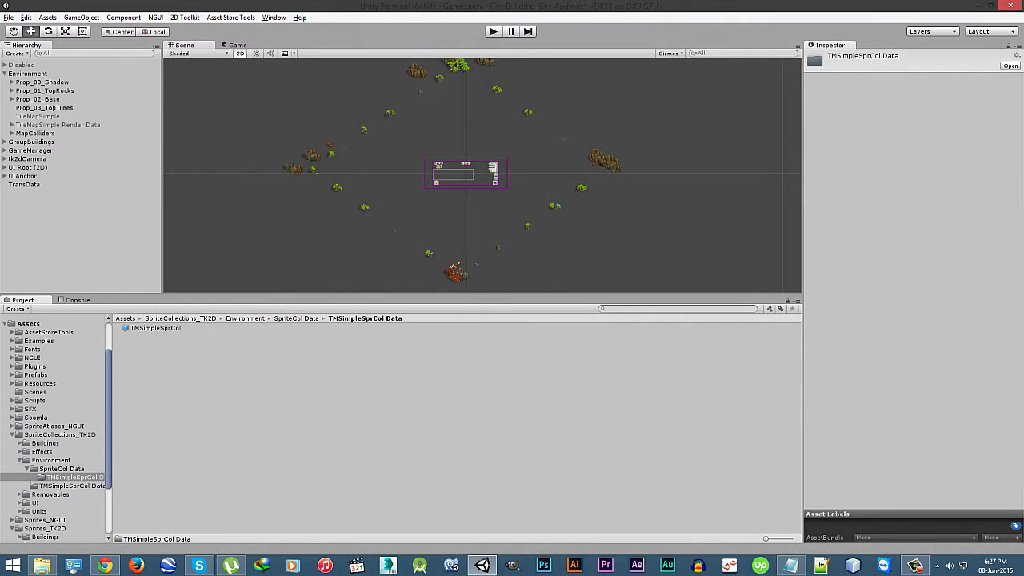
left_click(155, 327)
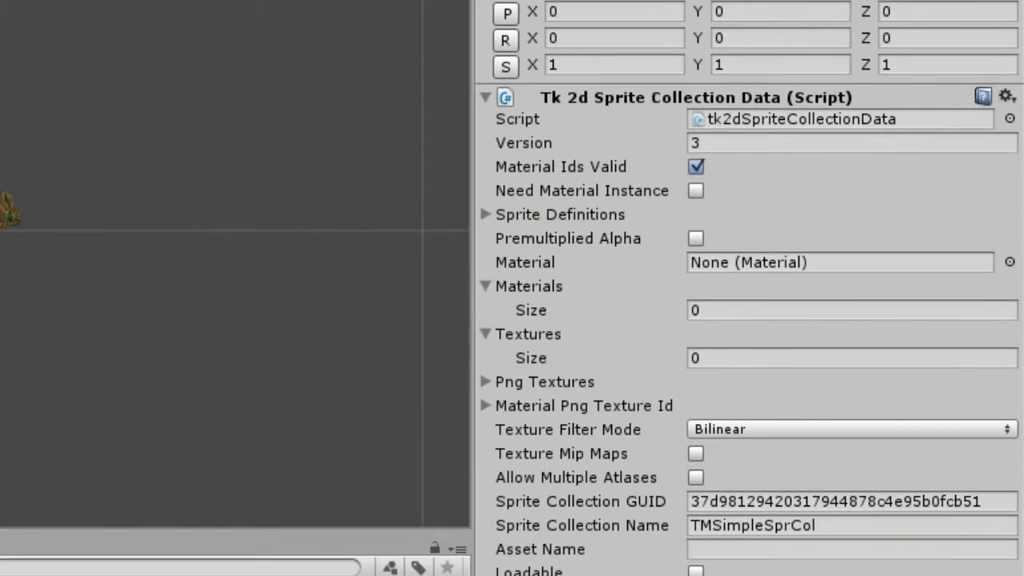
left_click(702, 310)
key("Return")
left_click(702, 381)
type("1")
key("Return")
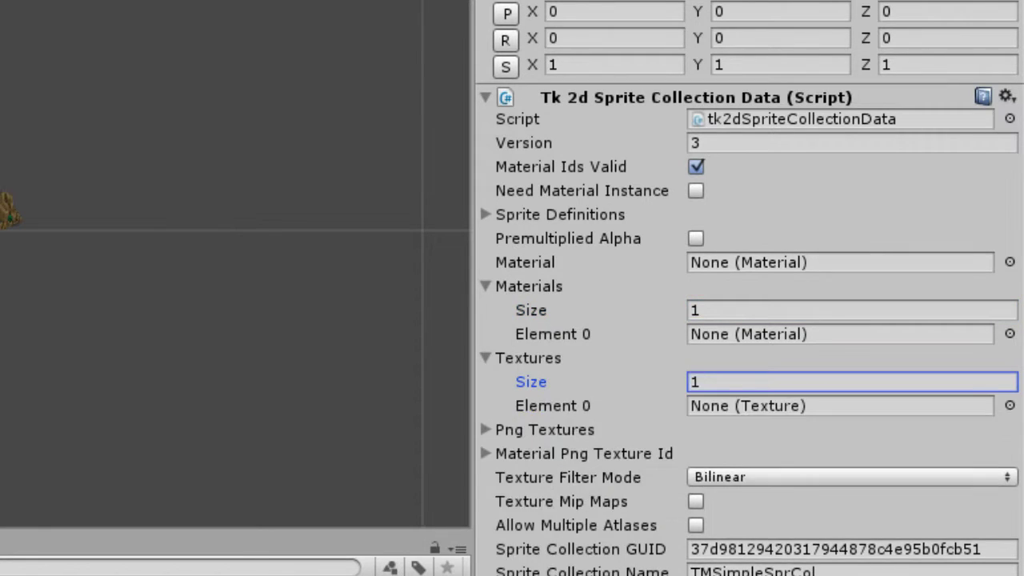
- Switch to File Explorer and open the Street folder inside Terrain
left_click(43, 566)
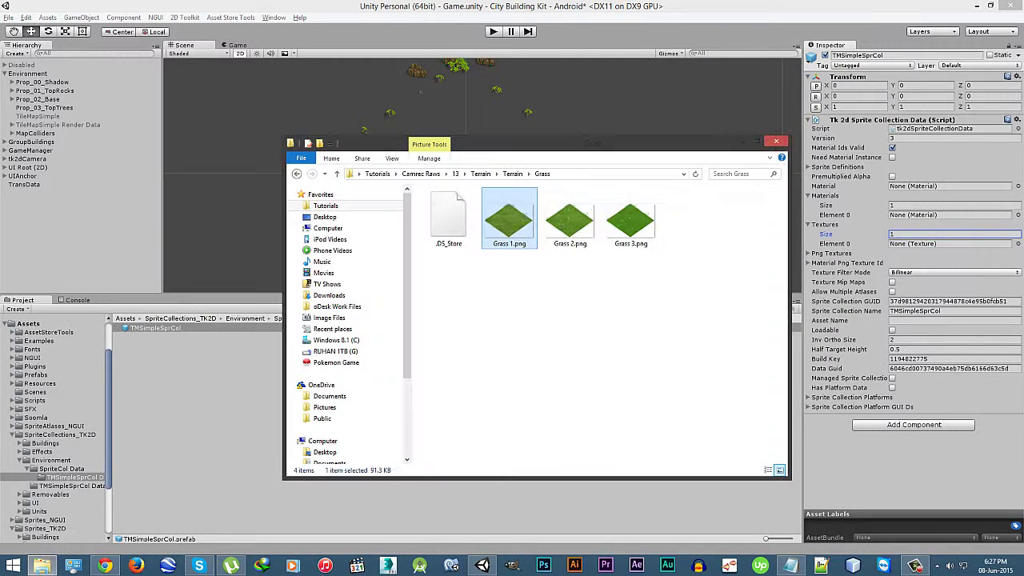
left_click(592, 336)
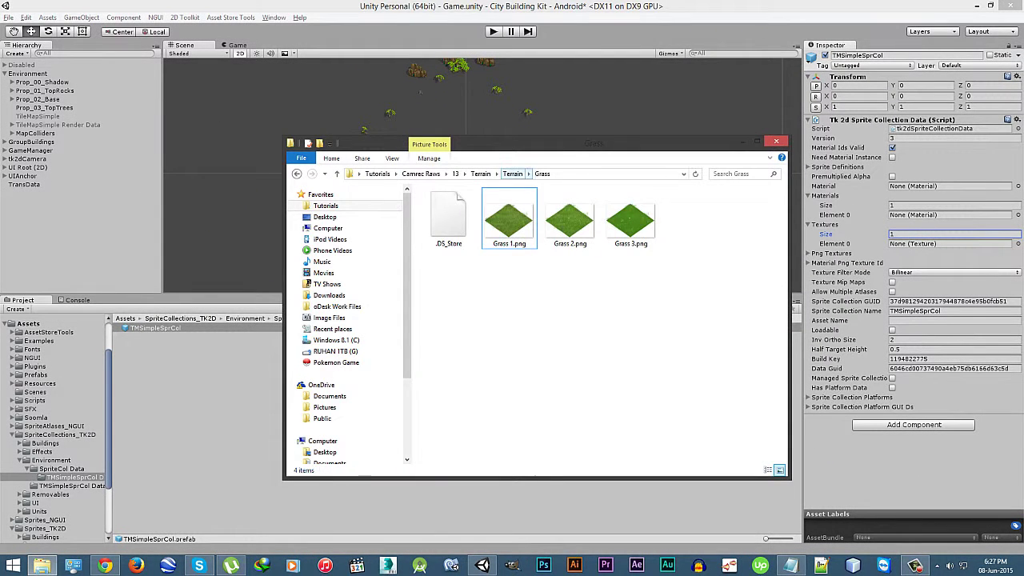
left_click(512, 173)
double_click(480, 217)
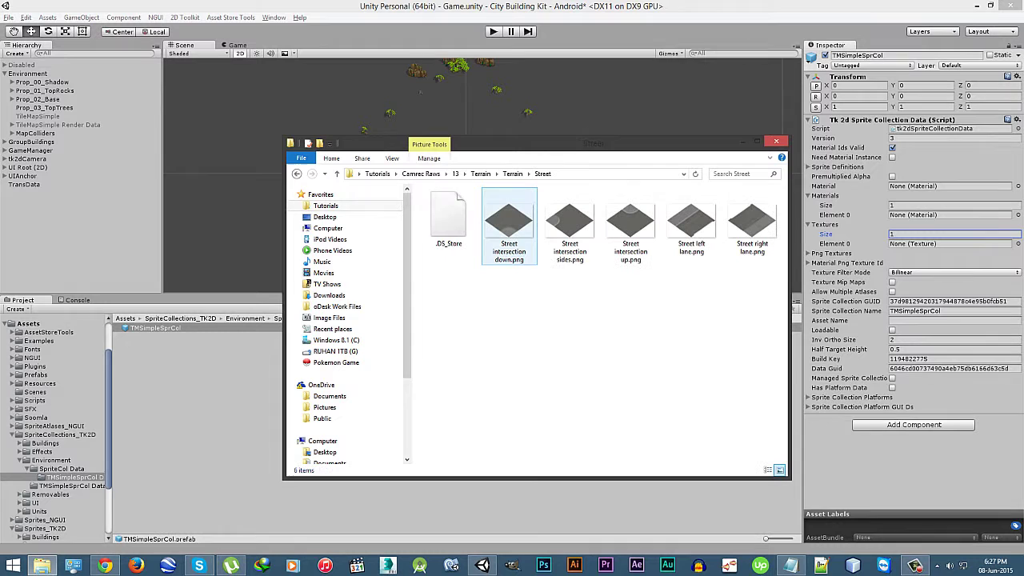
- Preview the street tile images and import Street left lane.png into Unity's TMSimpleSprCol Data folder
double_click(509, 226)
key("Right")
key("Right")
key("Right")
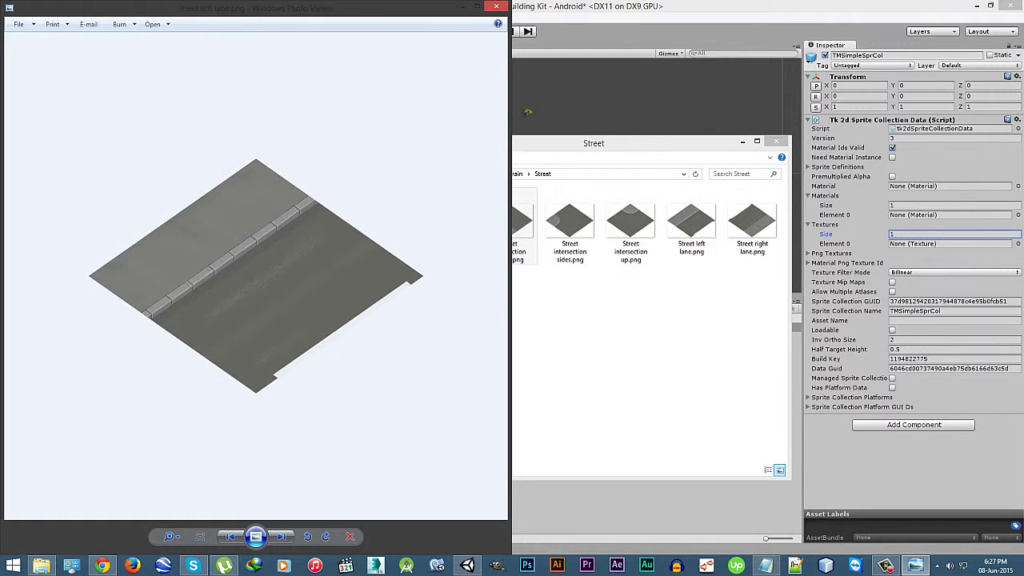
left_click(495, 7)
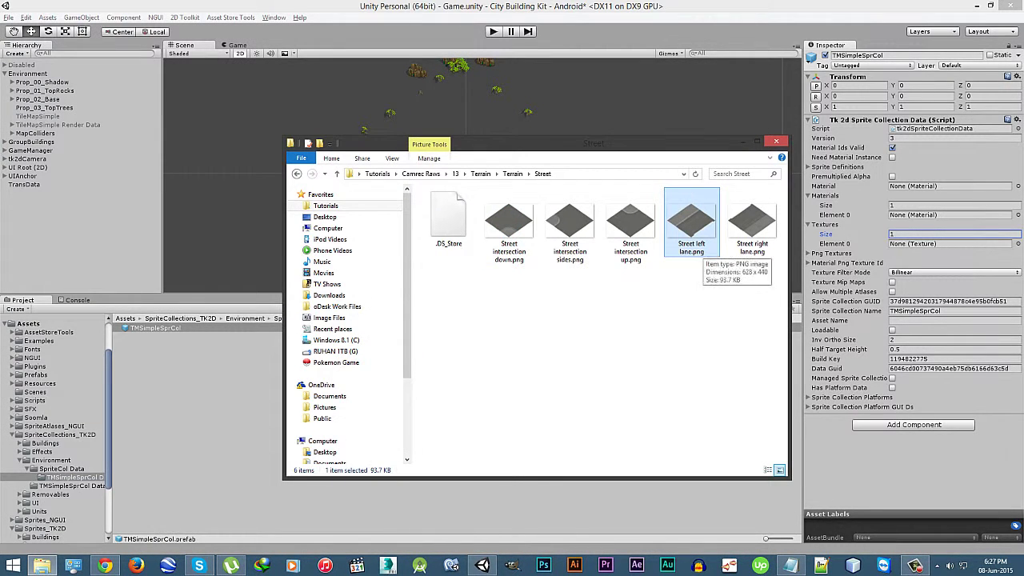
left_click_drag(691, 222, 159, 330)
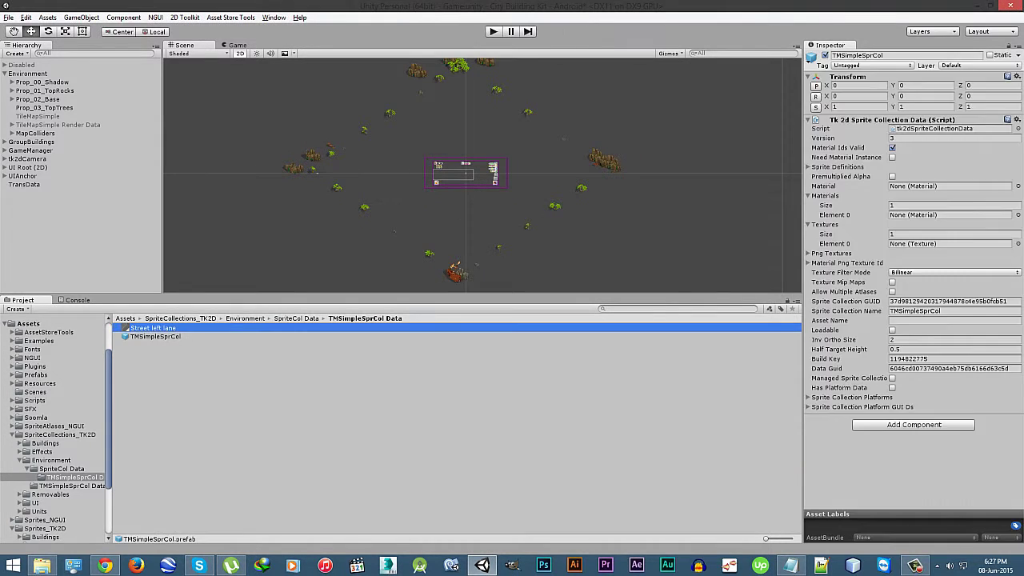
- Create a material named "Street left mat" in the TMSimpleSprCol Data folder
right_click(240, 388)
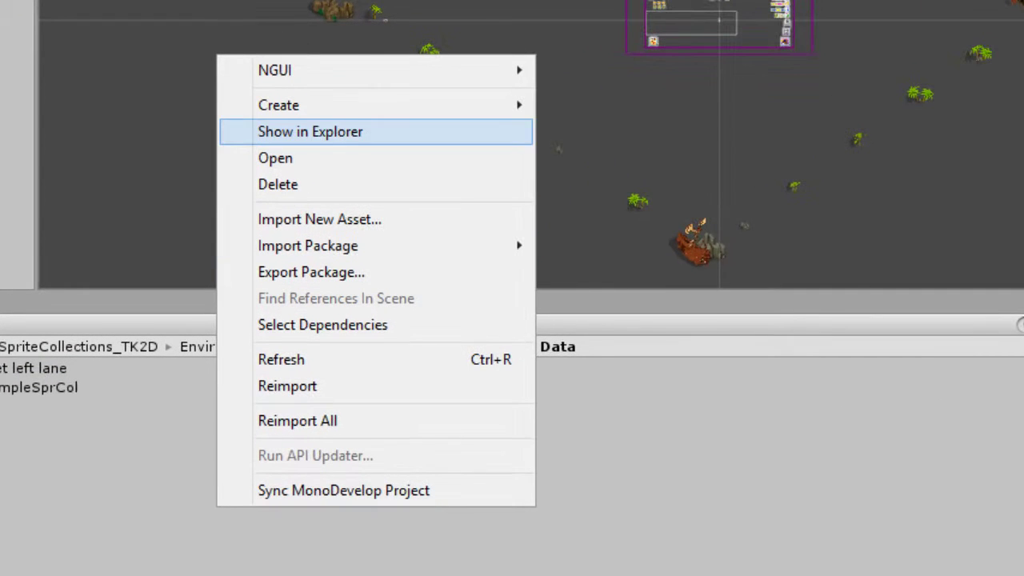
mouse_move(284, 211)
left_click(596, 323)
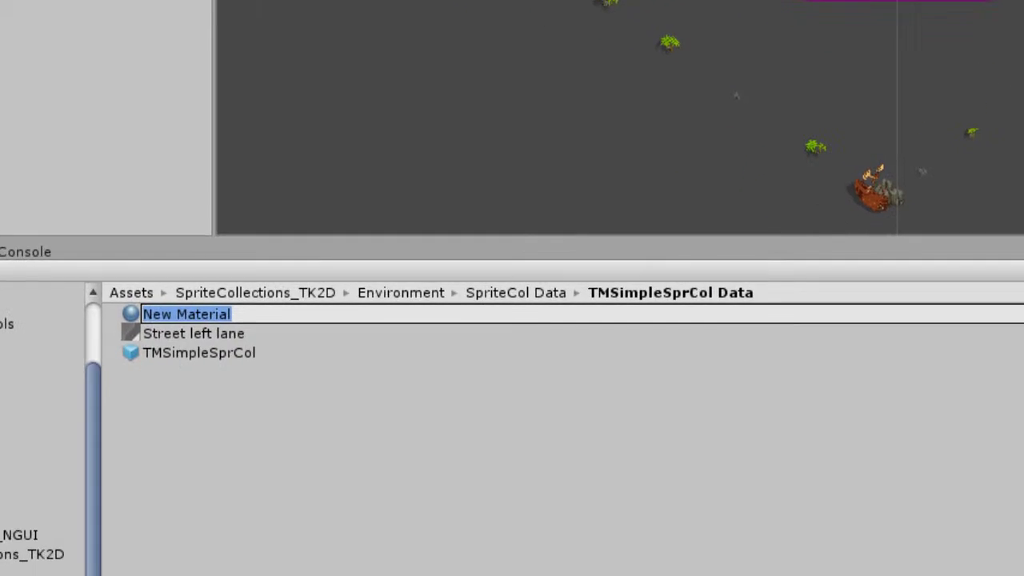
type("Street left mat")
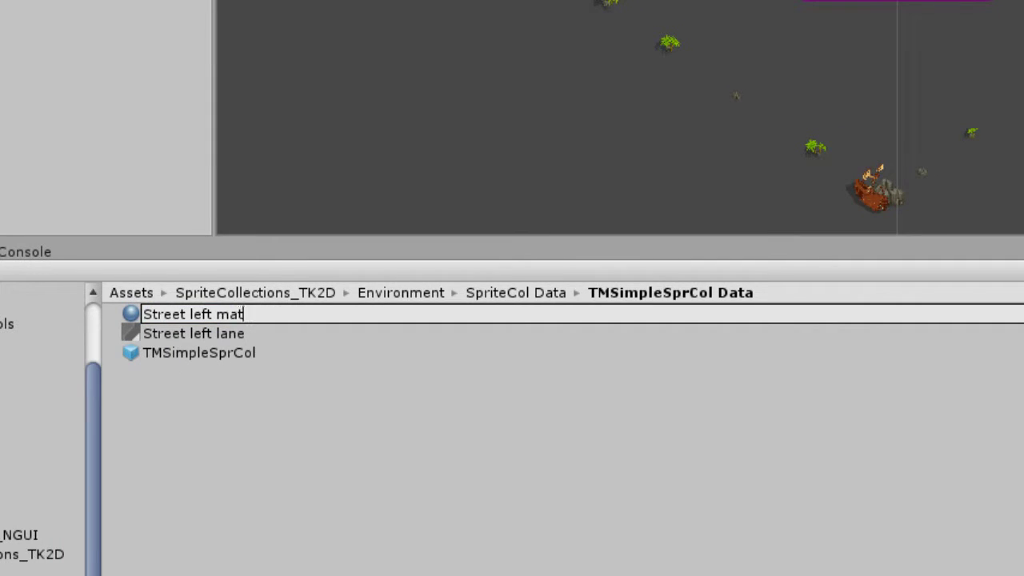
key("Return")
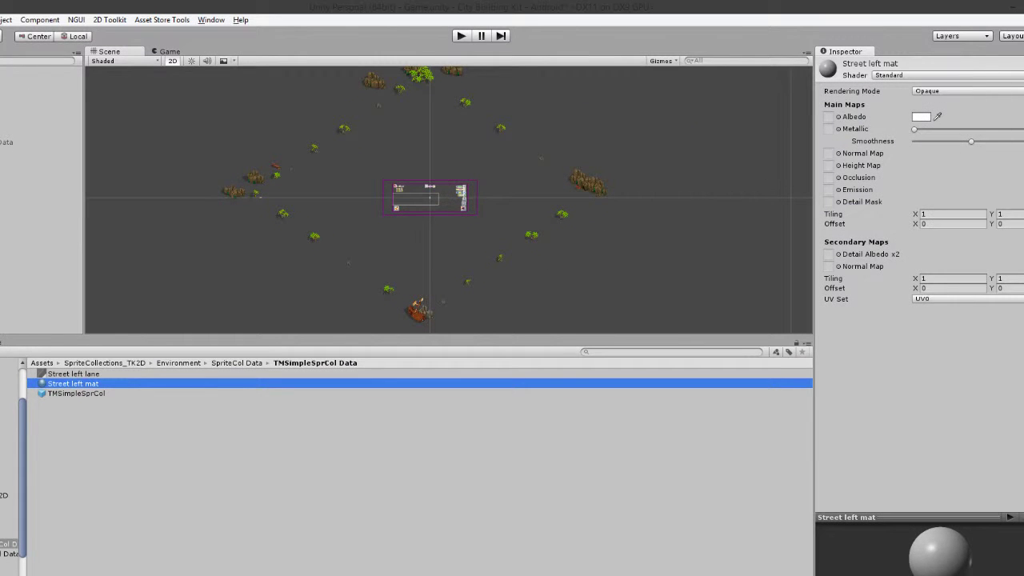
- Set the shader of the Street left mat material to tk2d/BlendVertexColor
left_click(947, 74)
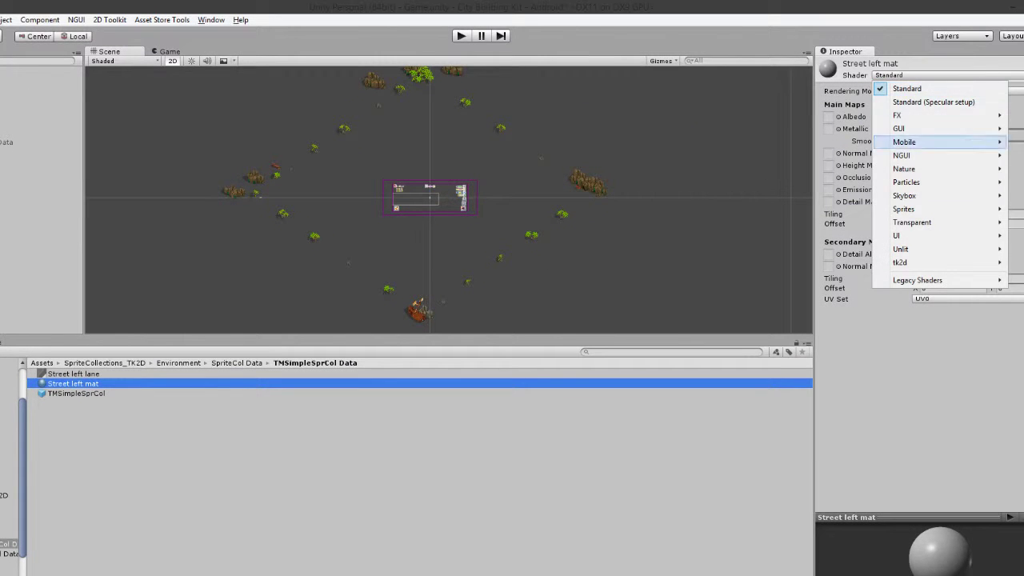
mouse_move(900, 262)
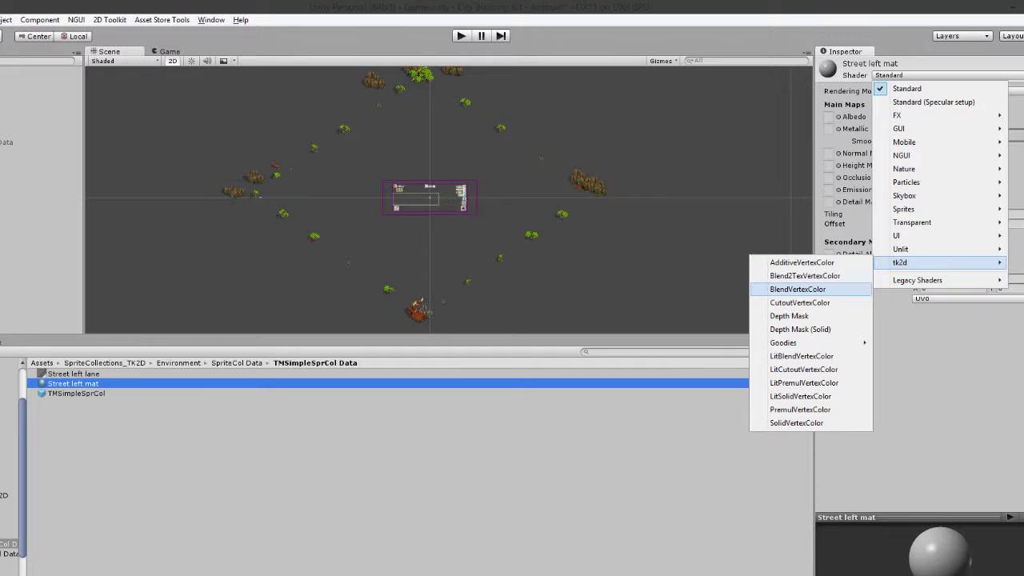
left_click(797, 289)
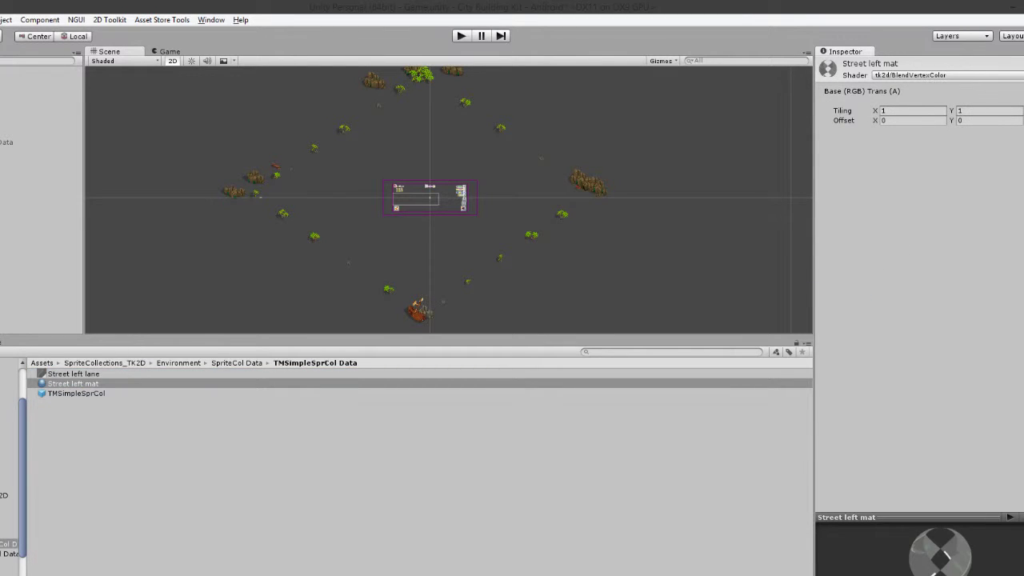
- Assign Street left mat and Street left lane as Element 0 of the Materials and Textures lists on the TMSimpleSprCol data prefab
left_click(76, 394)
left_click_drag(73, 383, 948, 246)
left_click_drag(73, 374, 943, 278)
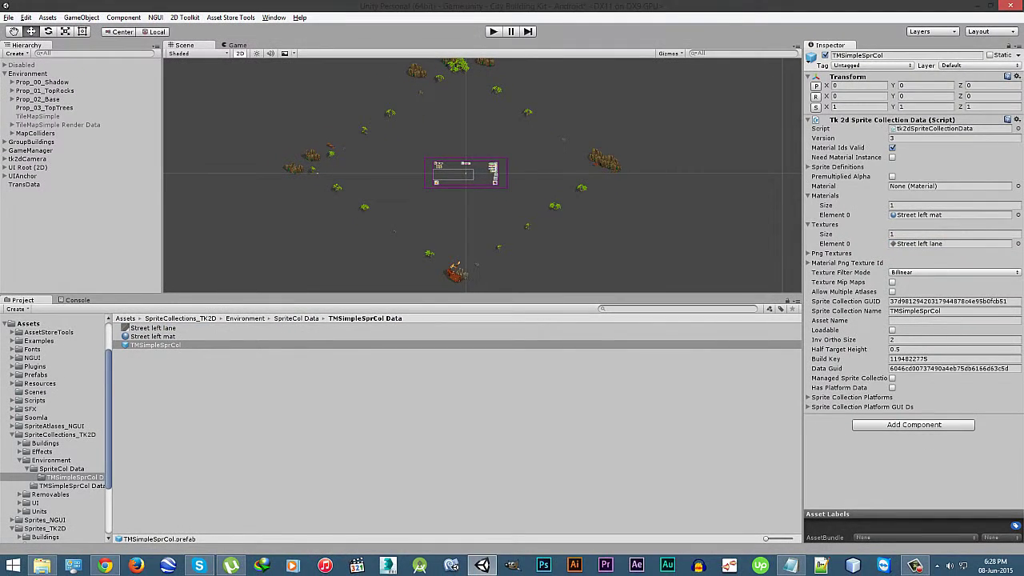
- Create a tk2d TileMap object in the scene hierarchy
left_click(15, 53)
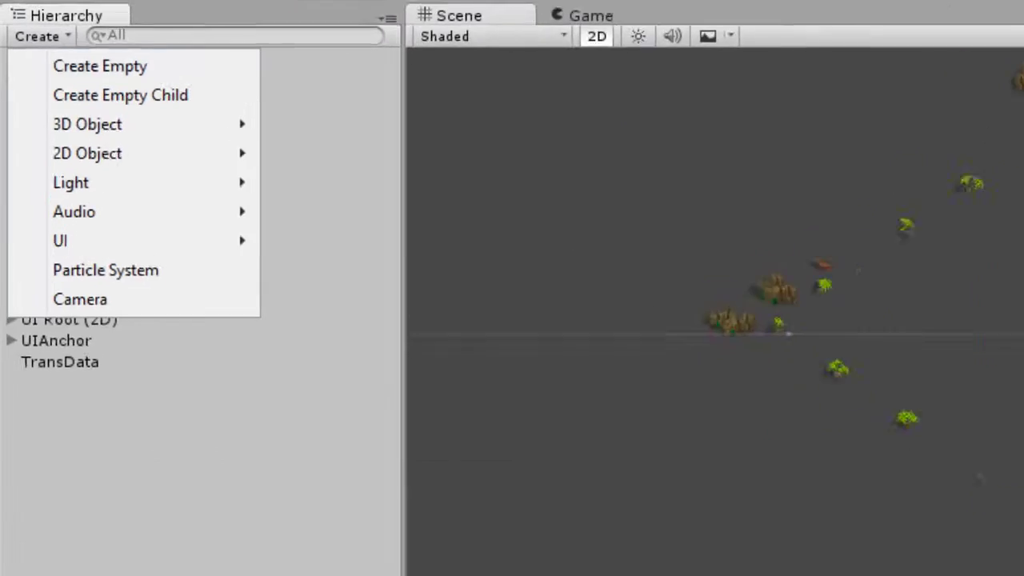
mouse_move(39, 99)
mouse_move(127, 111)
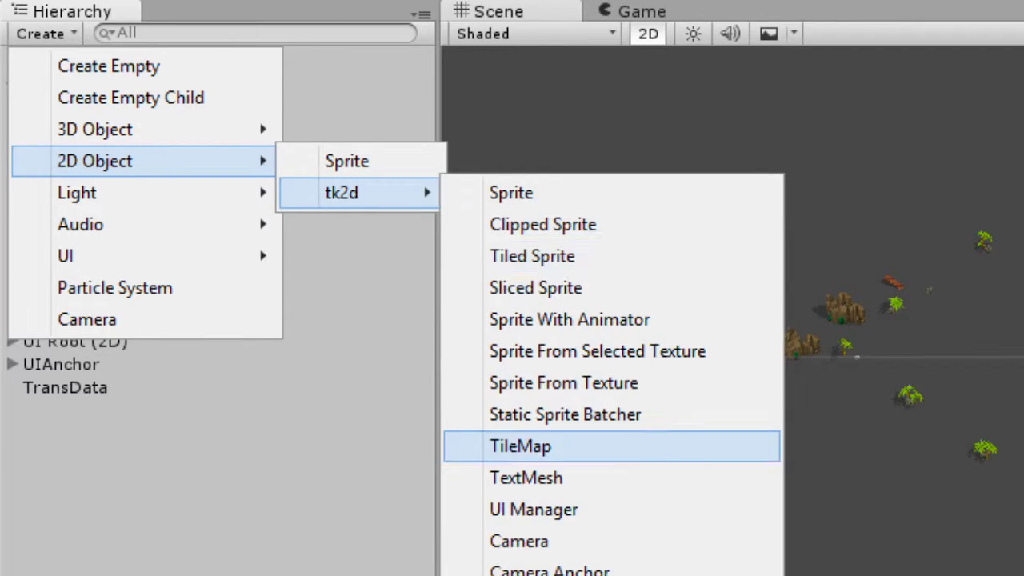
left_click(520, 446)
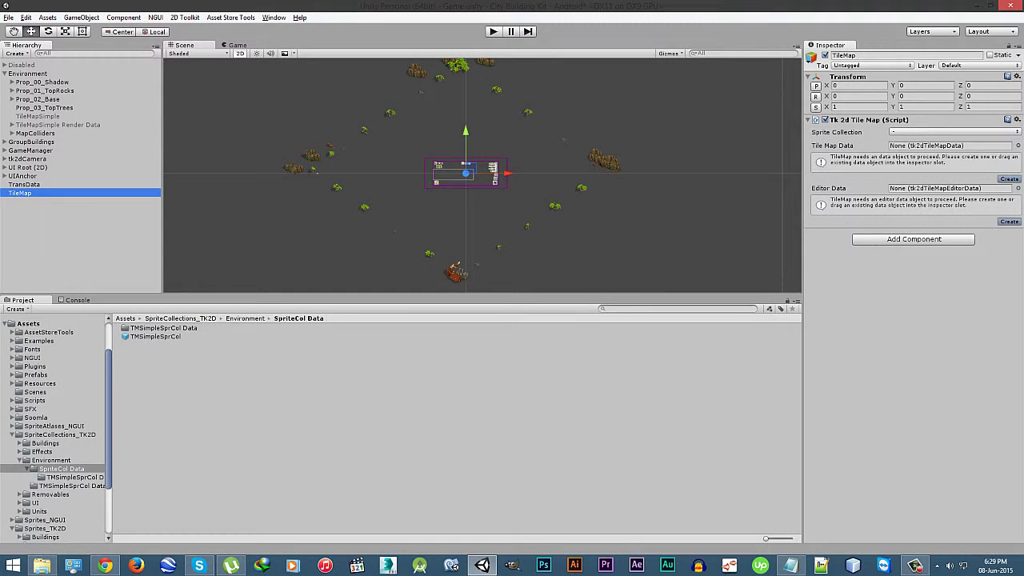
- Give the TileMap the TMSimpleSprCol sprite collection, TilemapdemoTilemapData as tile map data and TilemapdemoEditorData as editor data
left_click(955, 131)
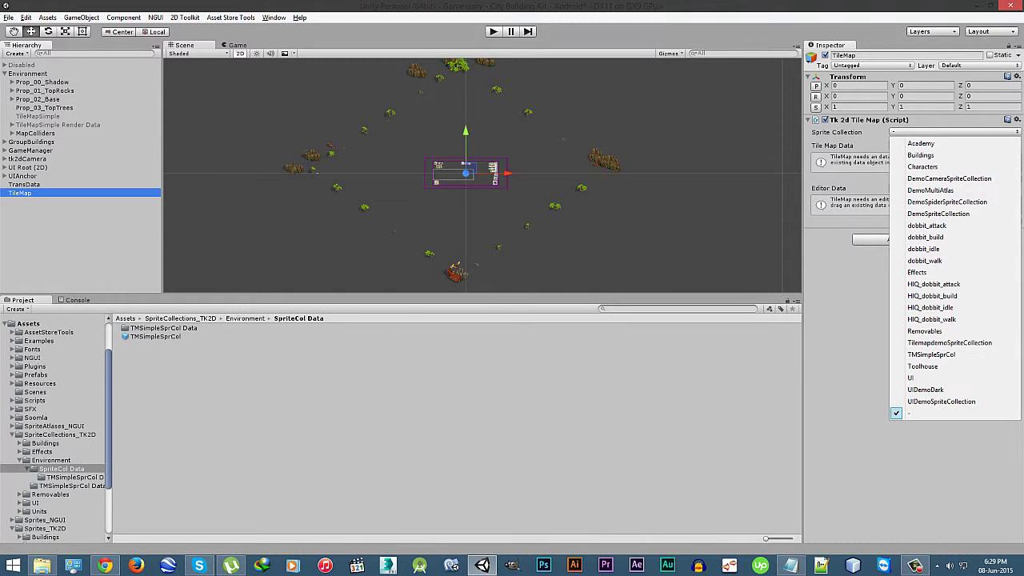
left_click(931, 354)
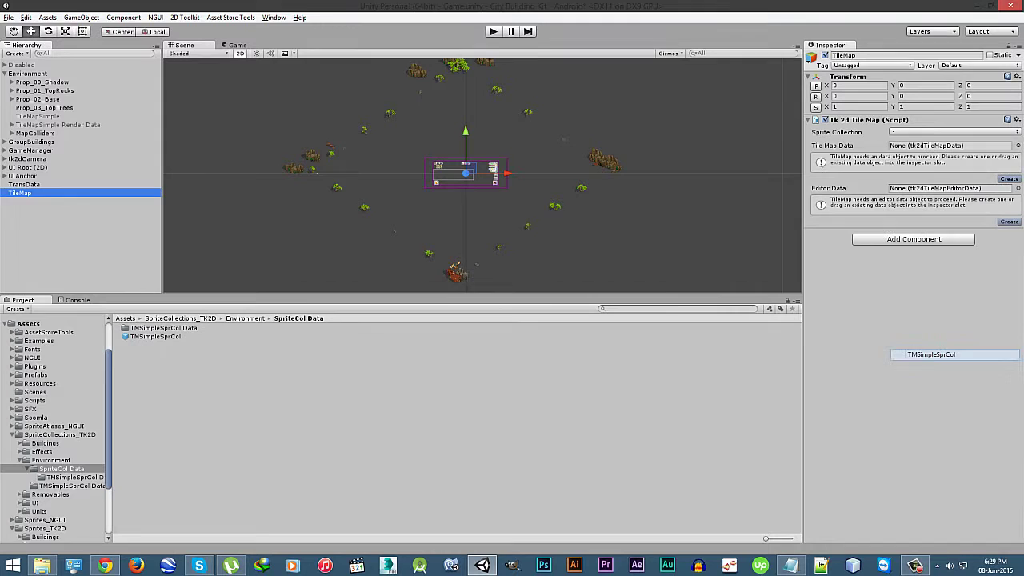
left_click(1018, 146)
double_click(318, 258)
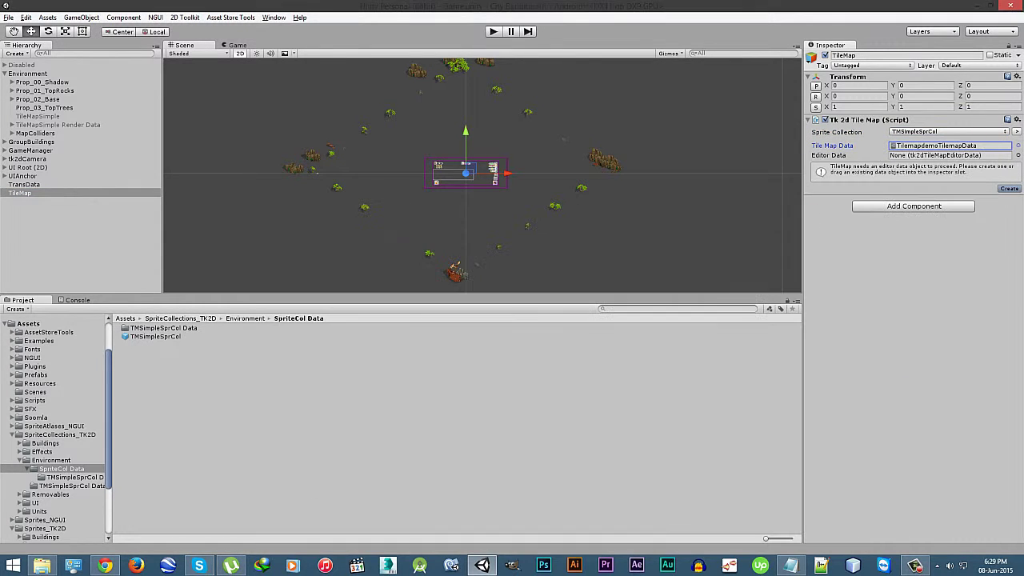
left_click(1017, 155)
double_click(317, 259)
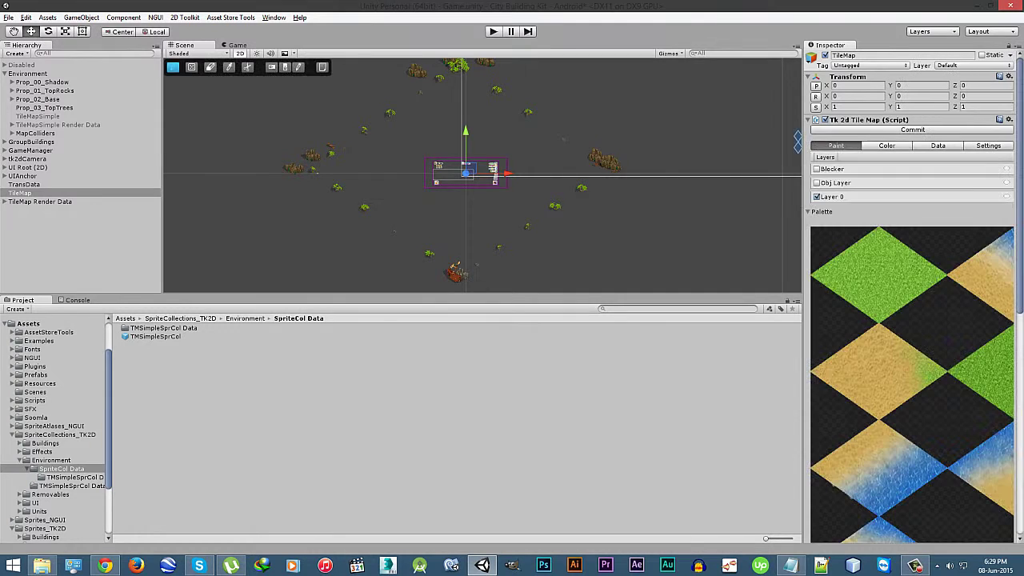
- Try a tile size Y of 90.5 in the TileMap's tile properties and check the painting grid in the scene
left_click(989, 145)
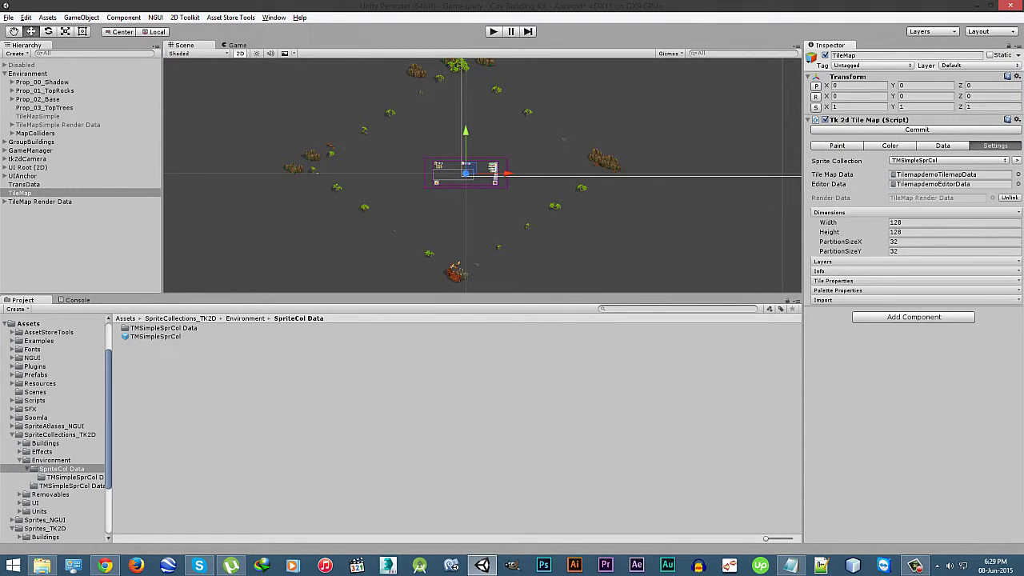
left_click(833, 281)
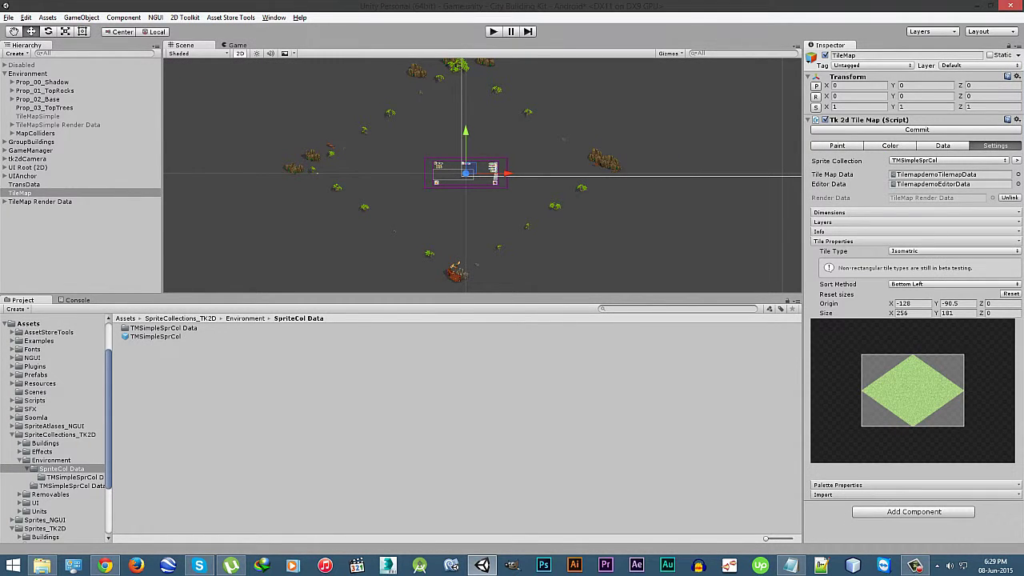
left_click(957, 313)
type("90.5")
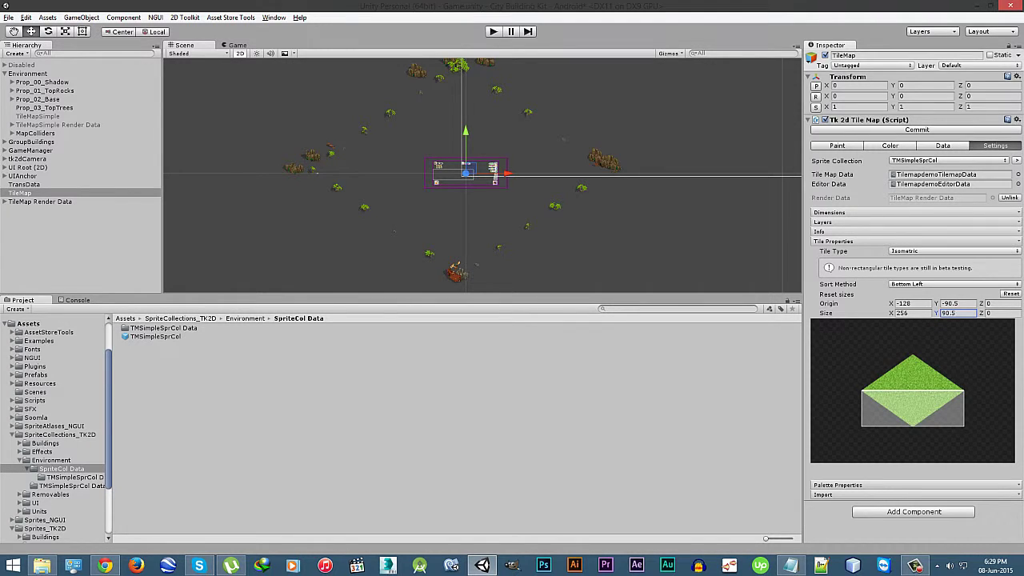
left_click_drag(741, 181, 456, 77)
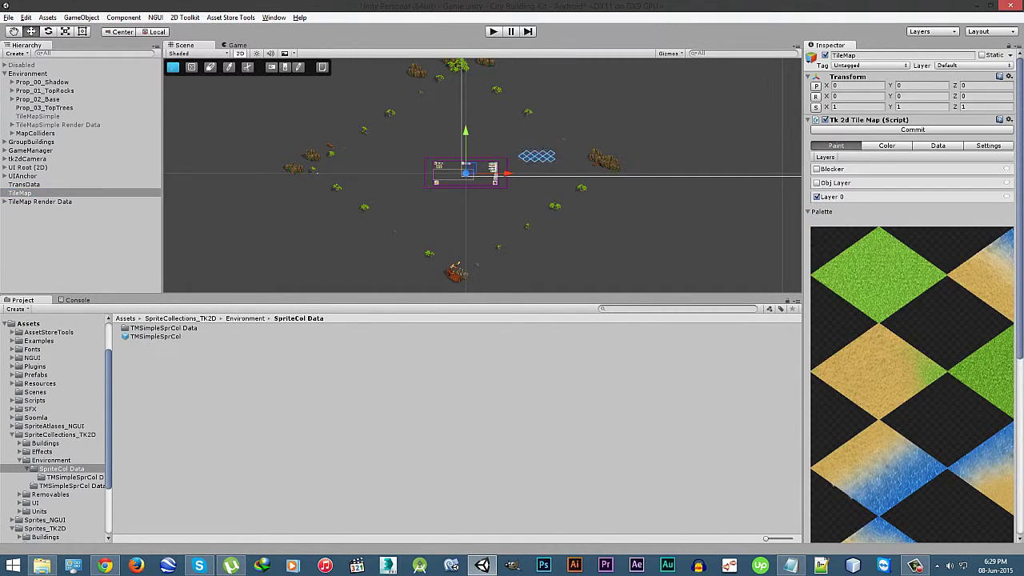
- Set the TileMap's tile size to X 256 and Y 181, with Isometric as the tile type
left_click(988, 146)
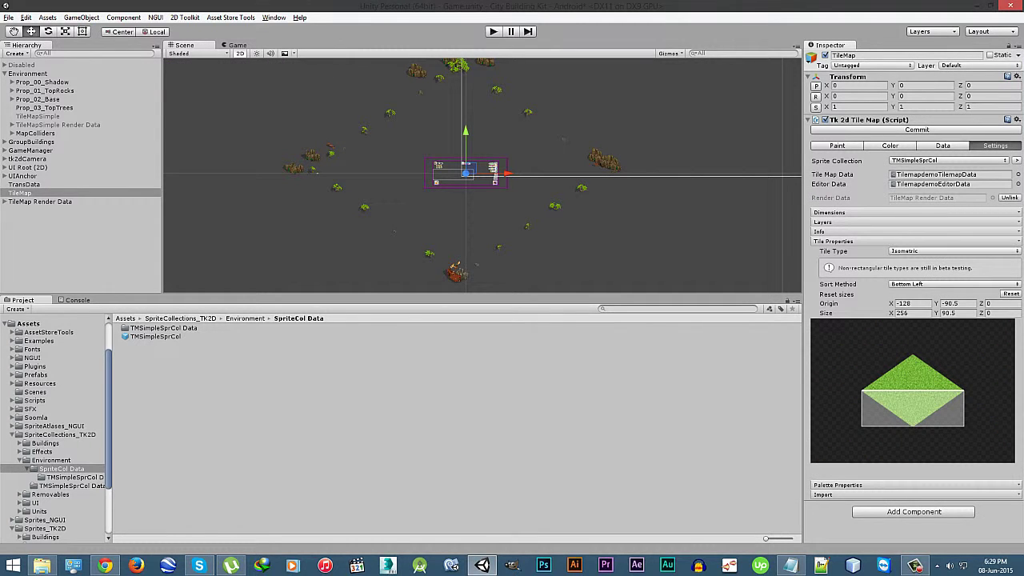
left_click(910, 312)
type("181")
key("BackSpace")
key("BackSpace")
key("BackSpace")
type("256")
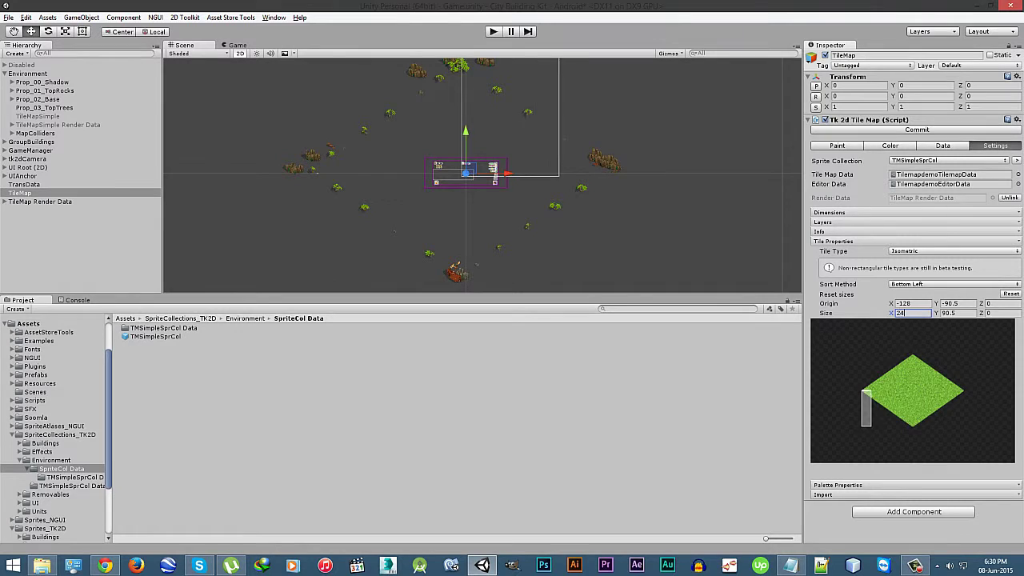
key("Tab")
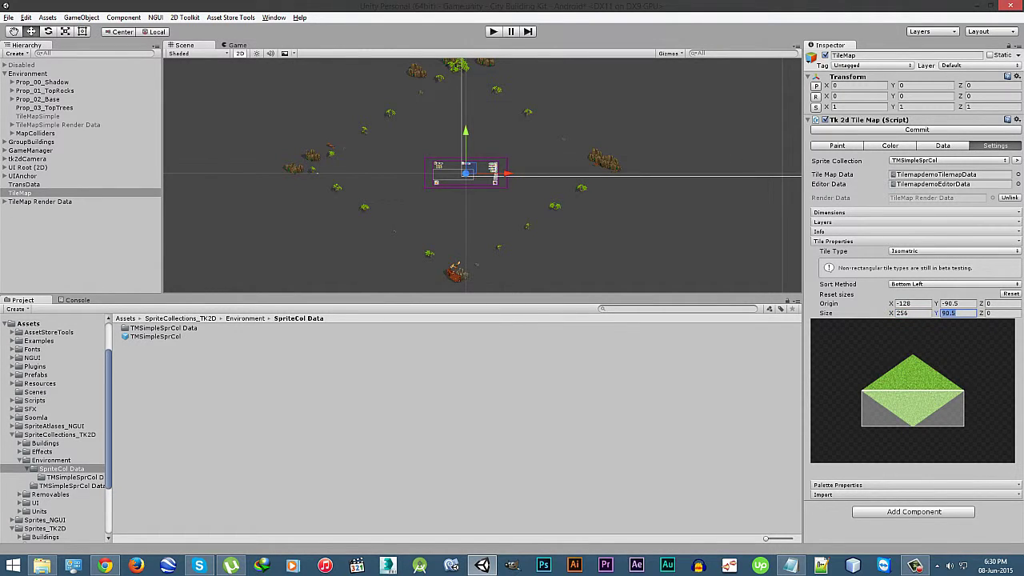
type("181")
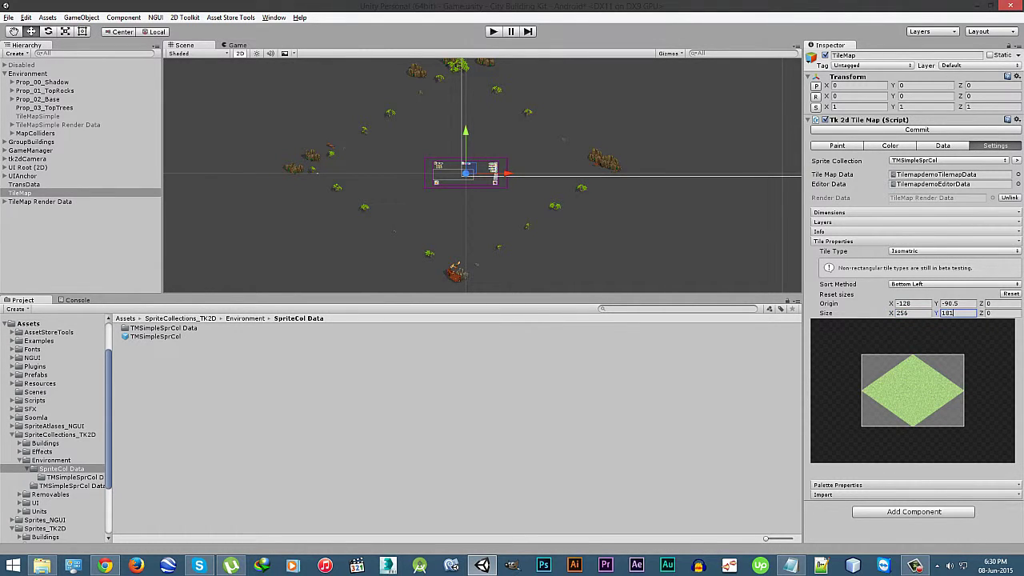
left_click(928, 251)
left_click(920, 274)
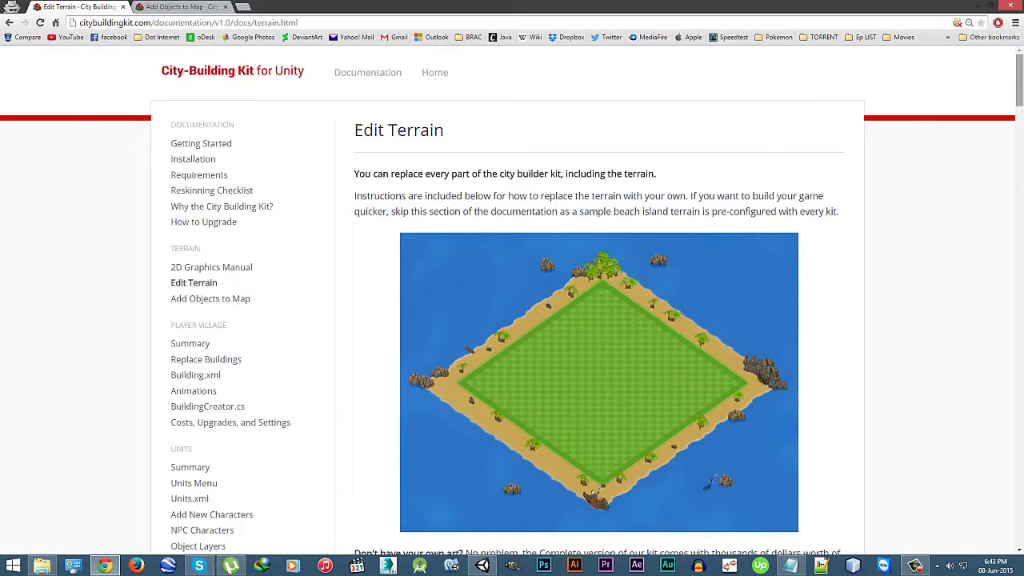
- Read through the Edit Terrain documentation page down to its layer order section and examine the page's web address
scroll(804, 303, "down", 10)
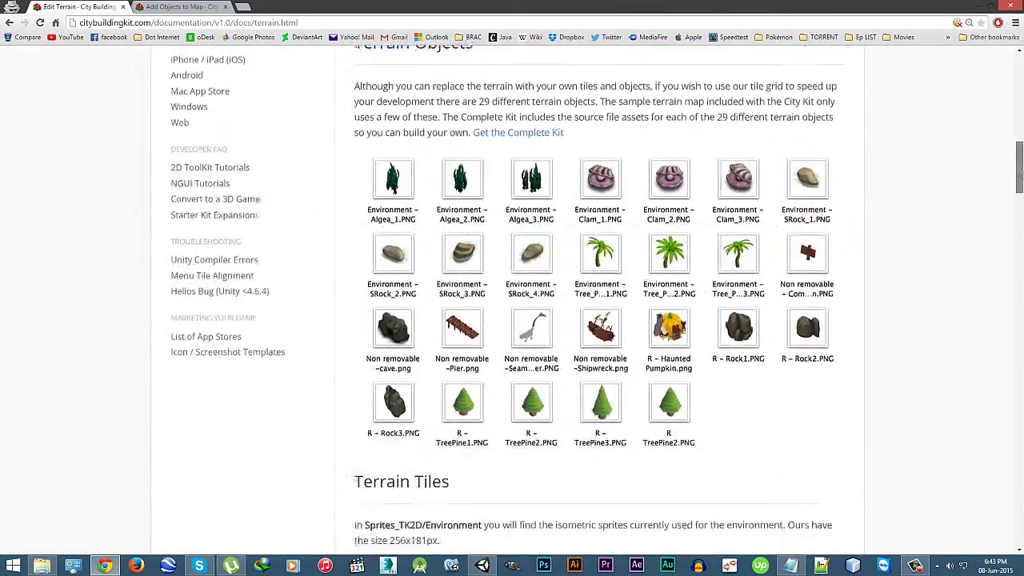
scroll(805, 302, "down", 10)
left_click_drag(1019, 252, 1019, 518)
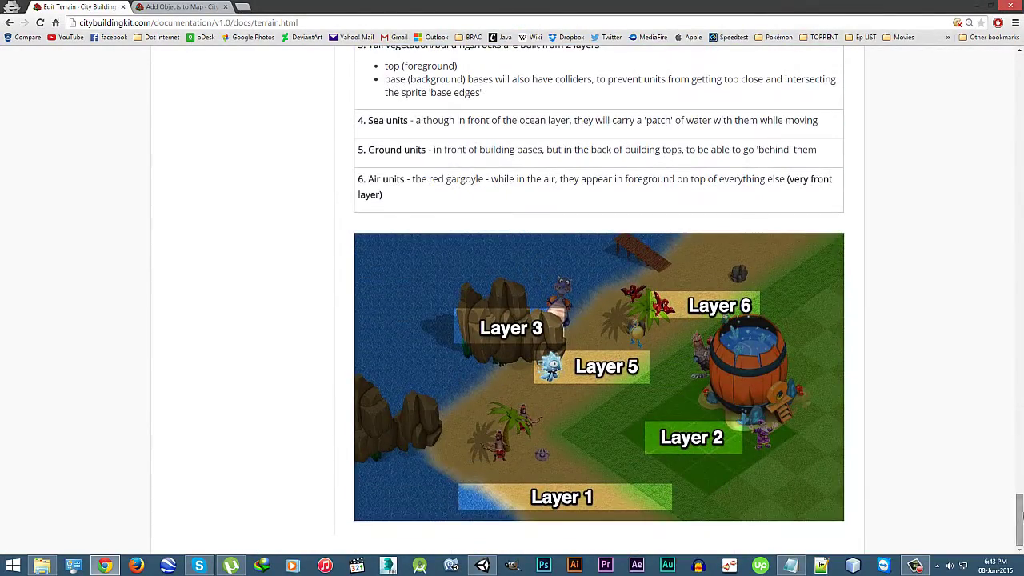
scroll(970, 388, "up", 5)
scroll(815, 251, "down", 4)
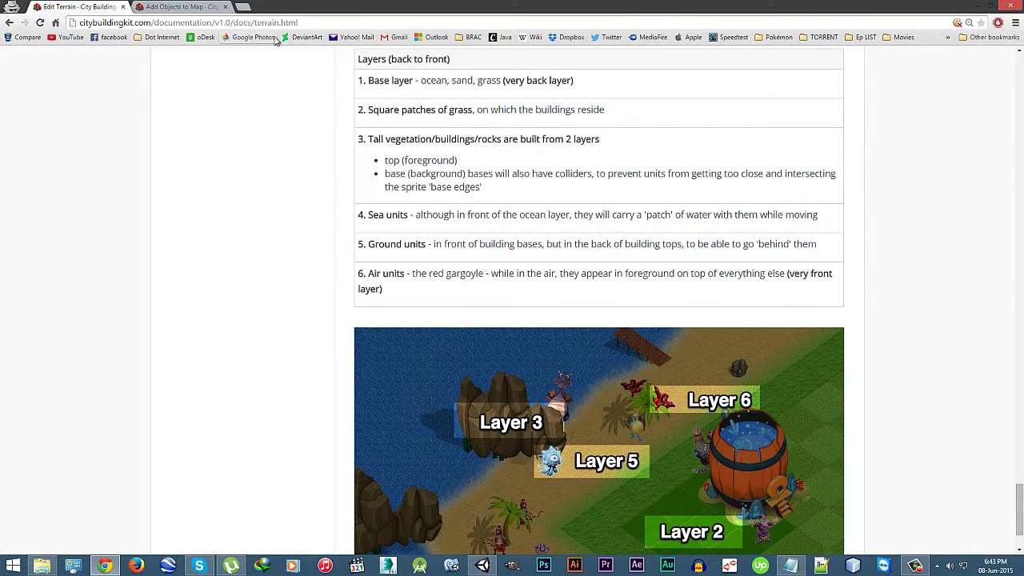
left_click(297, 22)
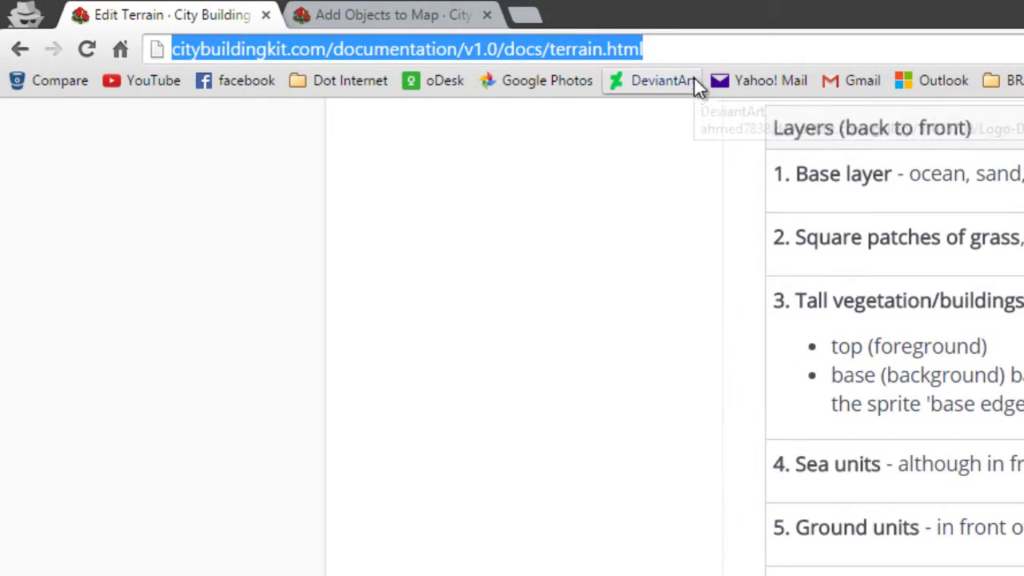
left_click(690, 237)
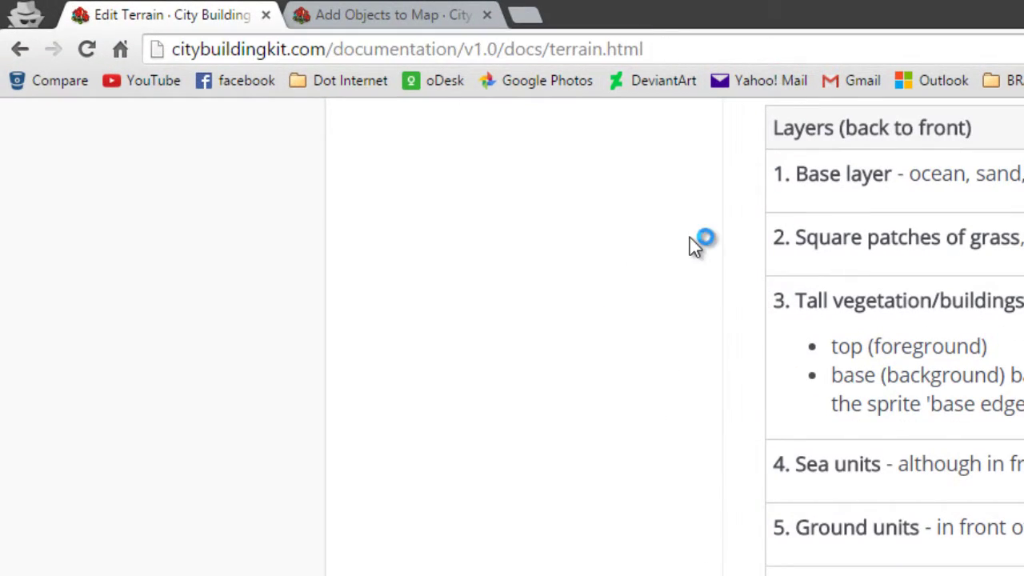
- Look through the Add Objects to Map documentation page and examine its web address
left_click(392, 14)
scroll(671, 336, "down", 9)
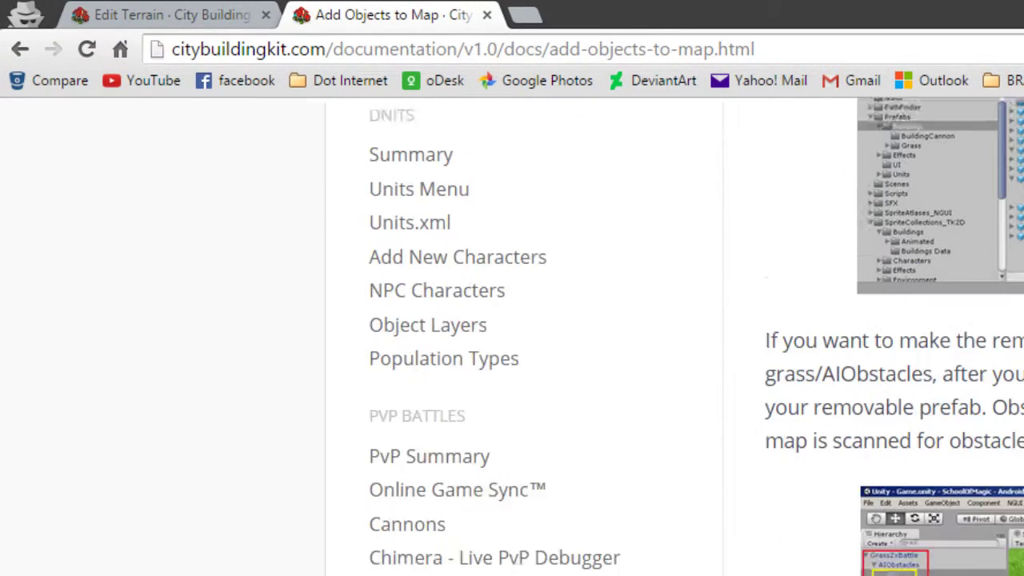
scroll(672, 336, "up", 10)
left_click(918, 49)
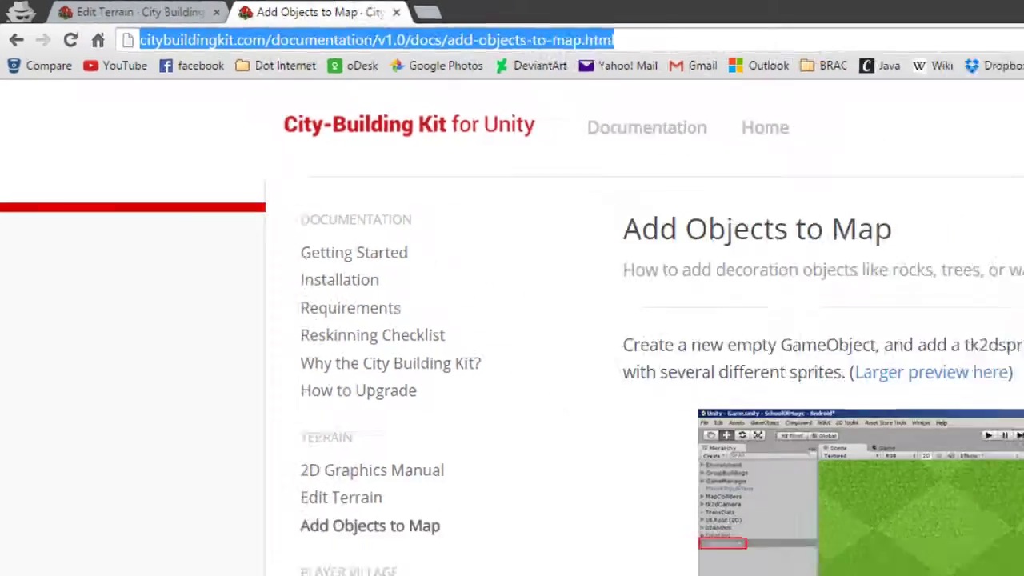
left_click(557, 435)
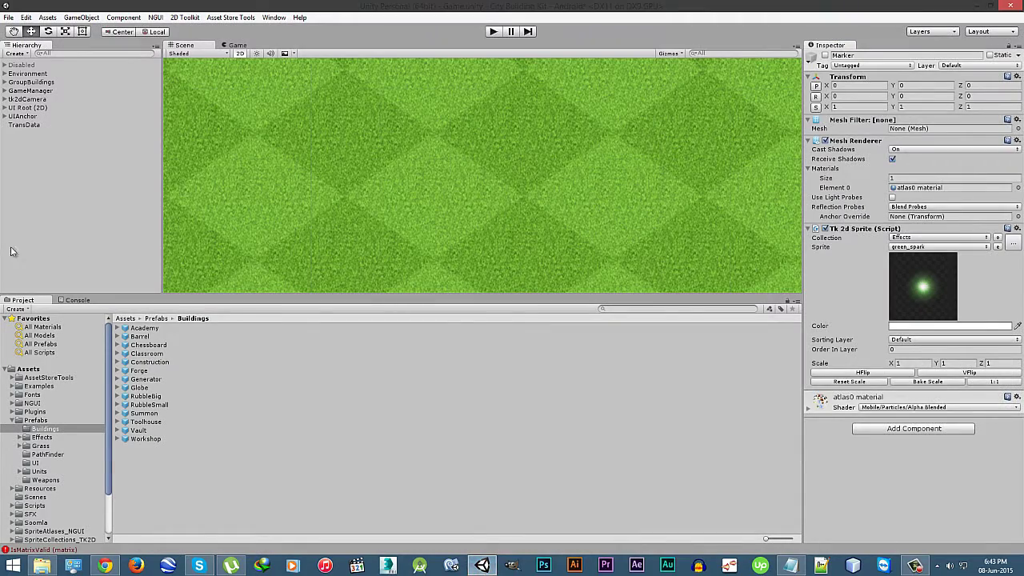
- Create an empty GameObject at the root of the Unity scene, with nothing else selected
left_click(53, 197)
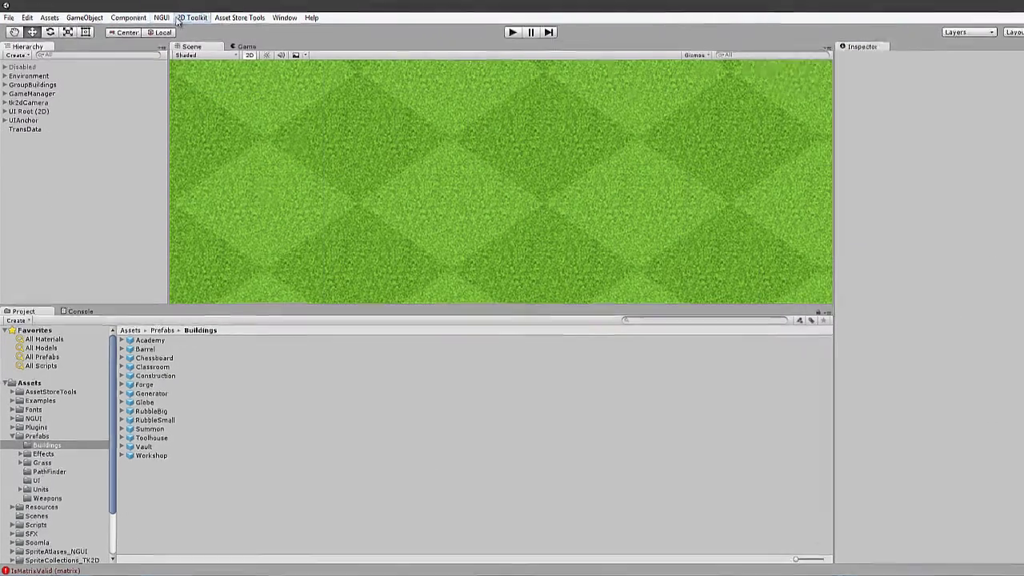
left_click(82, 17)
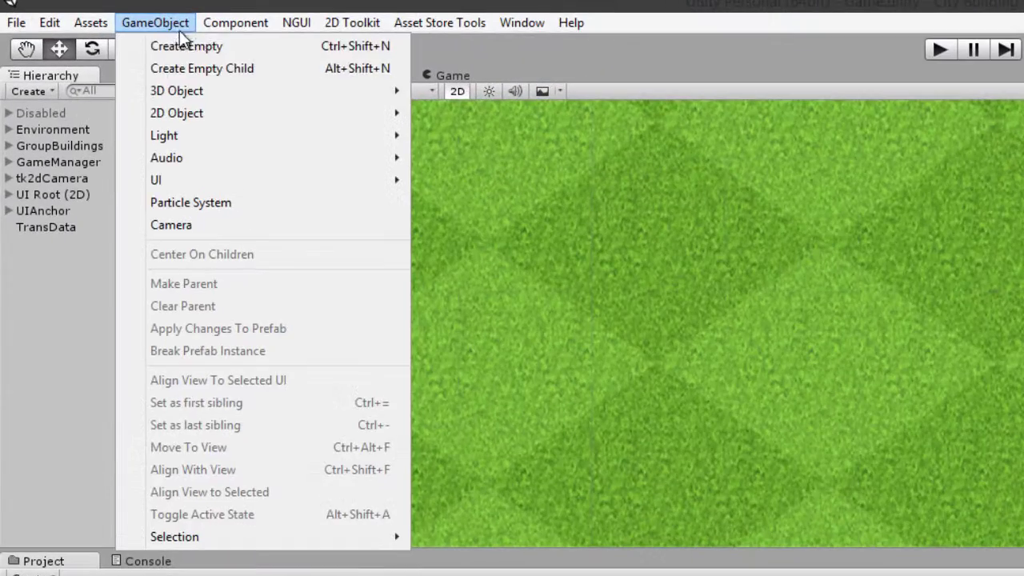
left_click(165, 30)
- Add a tk2dSprite component to the new GameObject and set its sprite collection to Removables
left_click(809, 194)
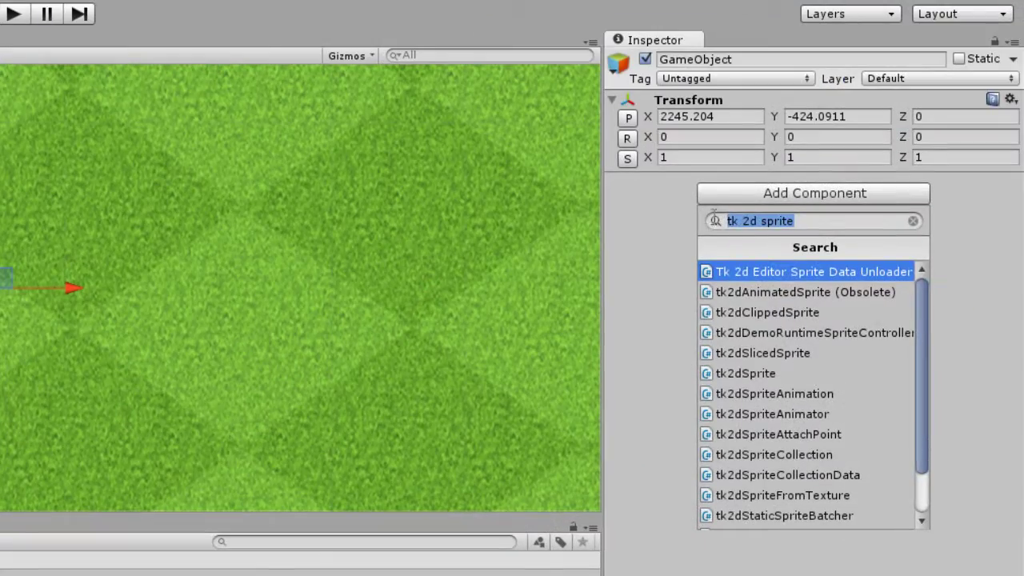
key("BackSpace")
type("tk 2d sp")
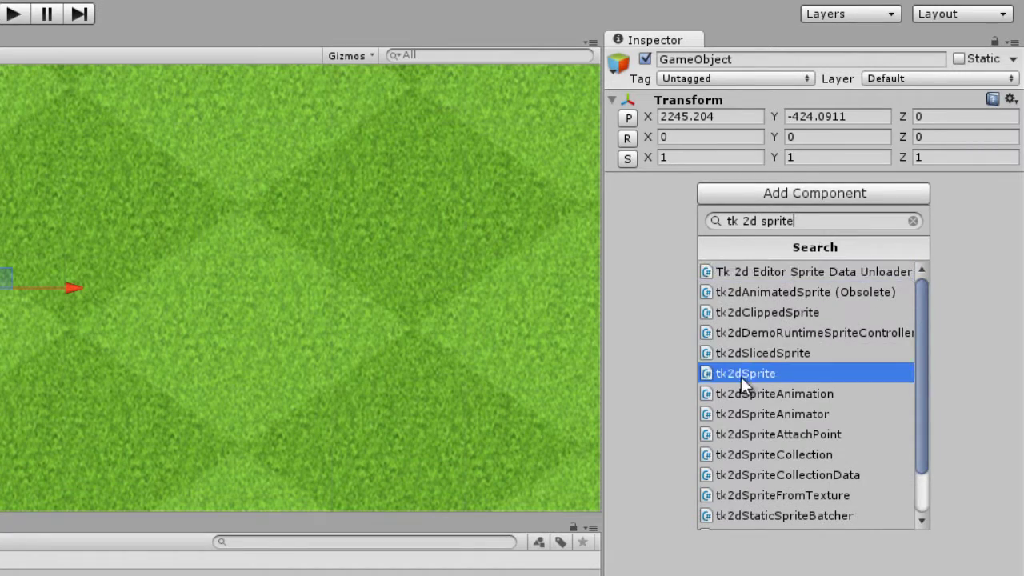
left_click(745, 373)
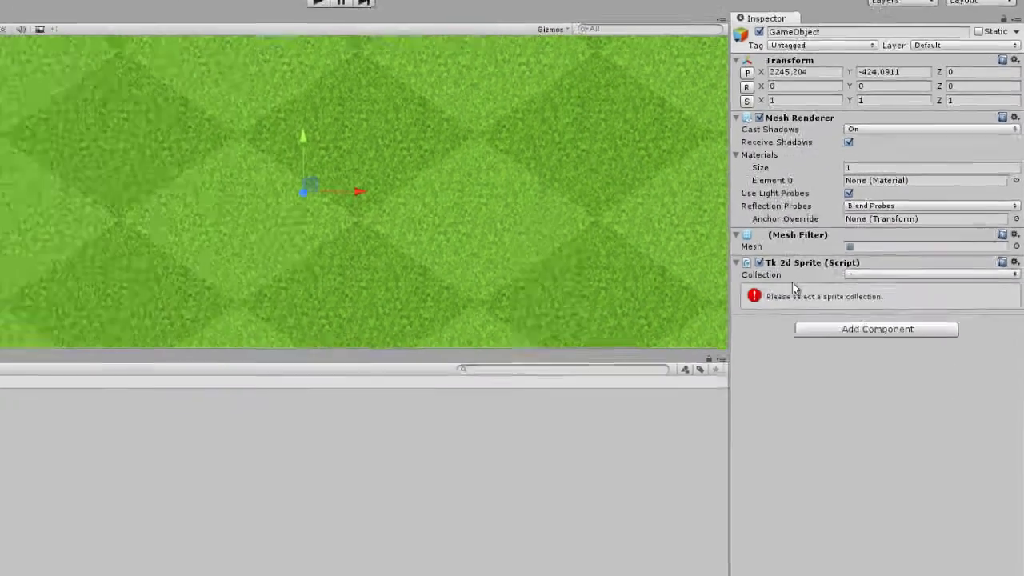
left_click(888, 274)
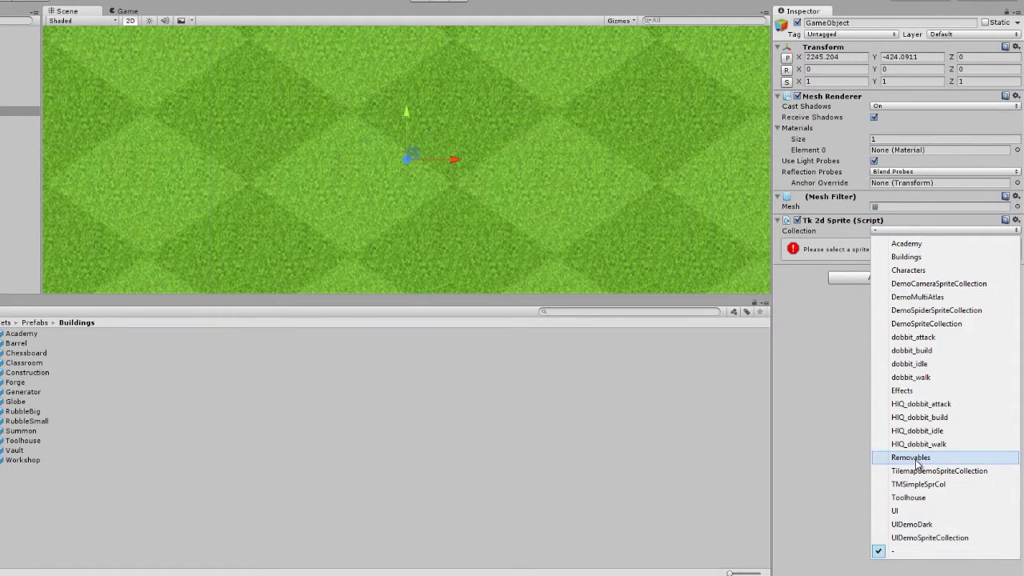
left_click(911, 457)
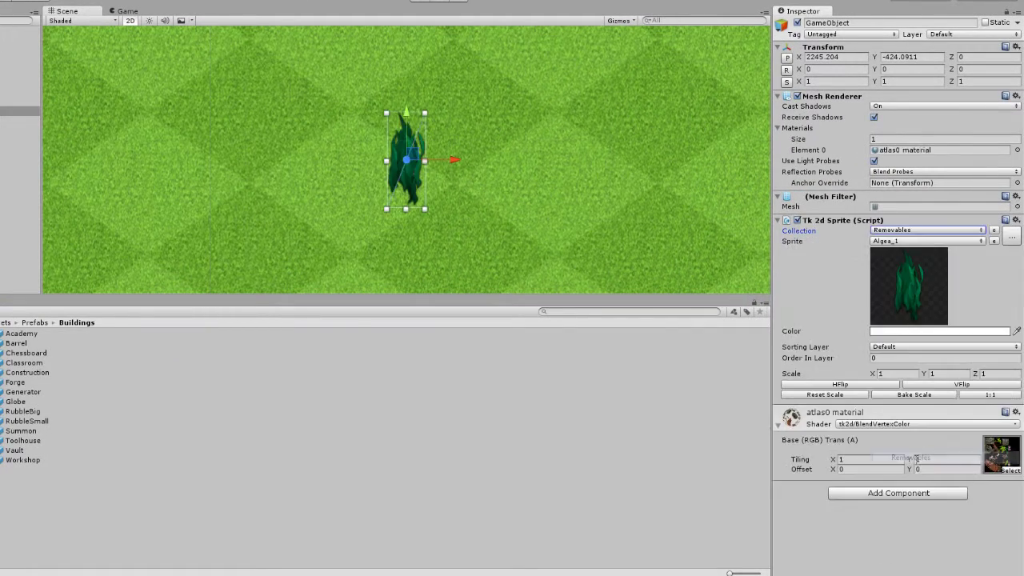
- Preview the cave, Clam_1, R - Rock1 and Shadow sprites in turn on the new GameObject
left_click(900, 241)
left_click(912, 295)
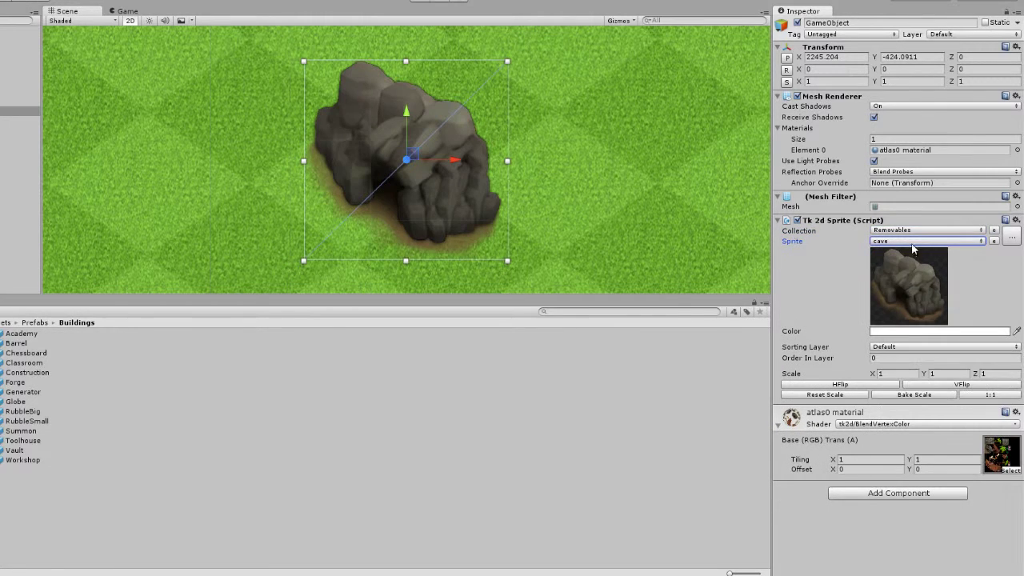
left_click(900, 240)
left_click(903, 306)
left_click(908, 240)
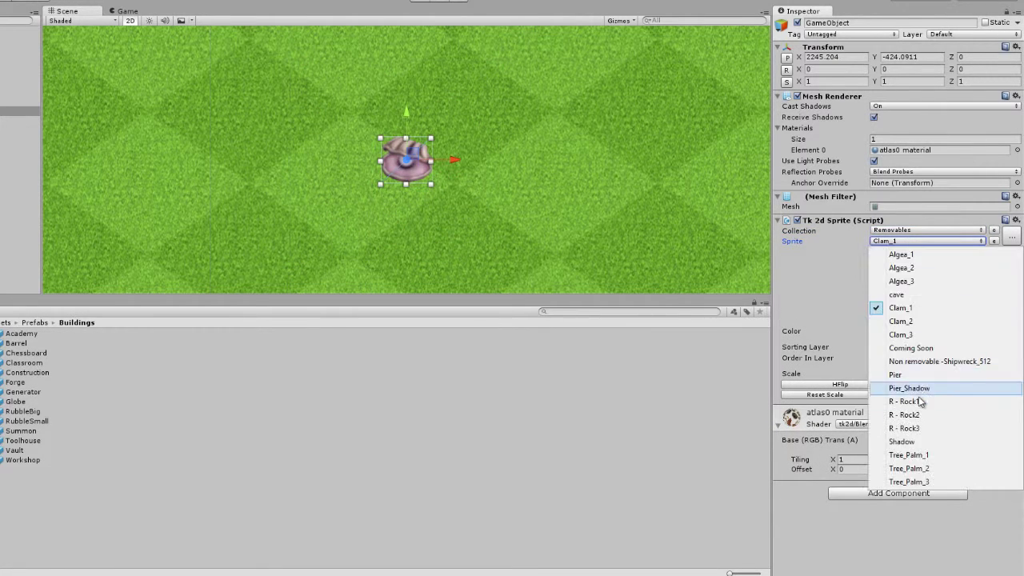
left_click(911, 400)
left_click(918, 242)
left_click(912, 439)
- Set the GameObject's sprite to cave and move it on the grass to about X 2277, Y -401
left_click(895, 241)
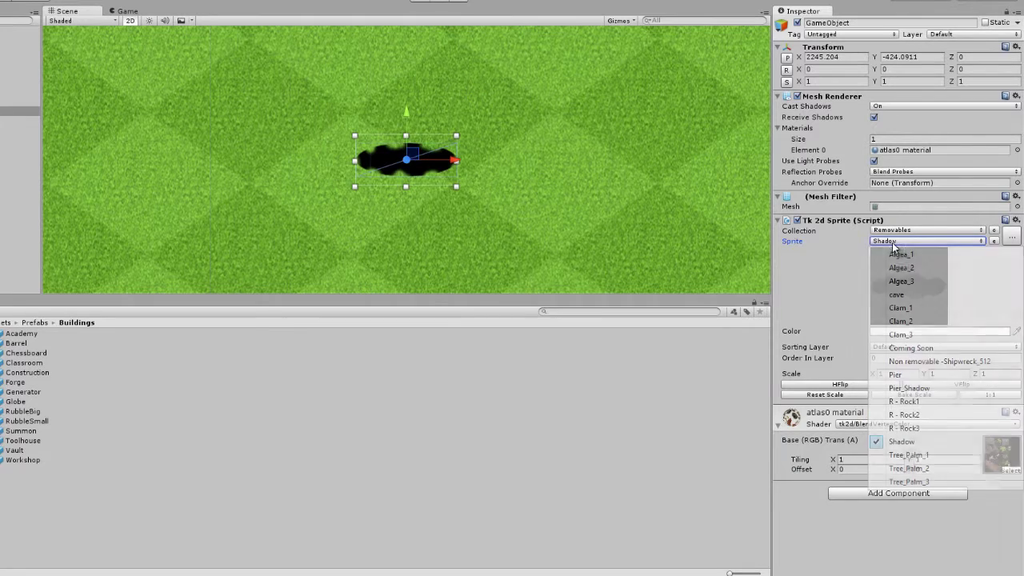
left_click(900, 295)
left_click_drag(509, 161, 572, 236)
- Set the cave sprite's scale to 5 in X and 5 in Y and check its size against the surrounding map
left_click_drag(872, 374, 906, 377)
left_click(990, 394)
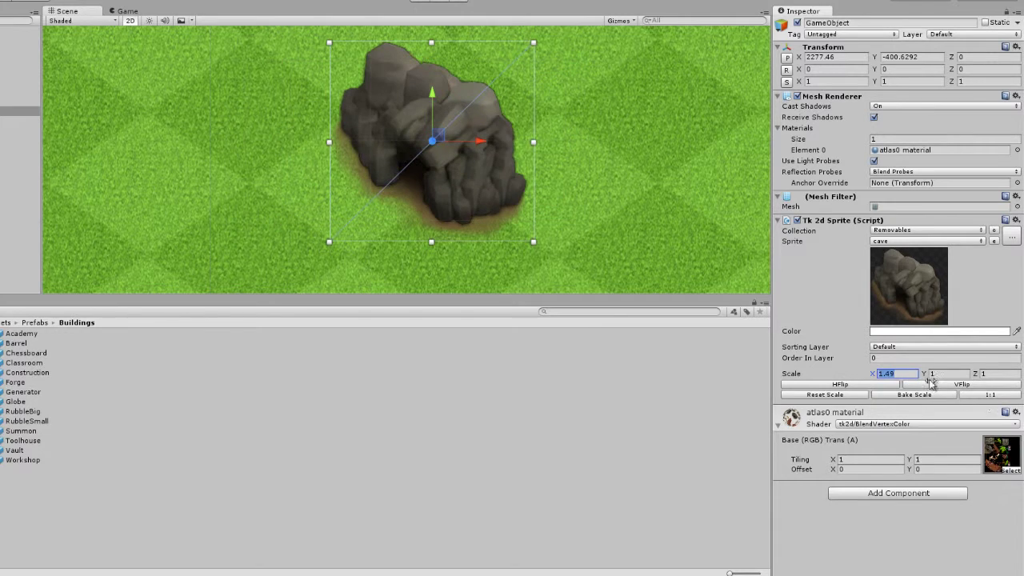
type("5")
key("Tab")
type("5")
scroll(647, 183, "down", 5)
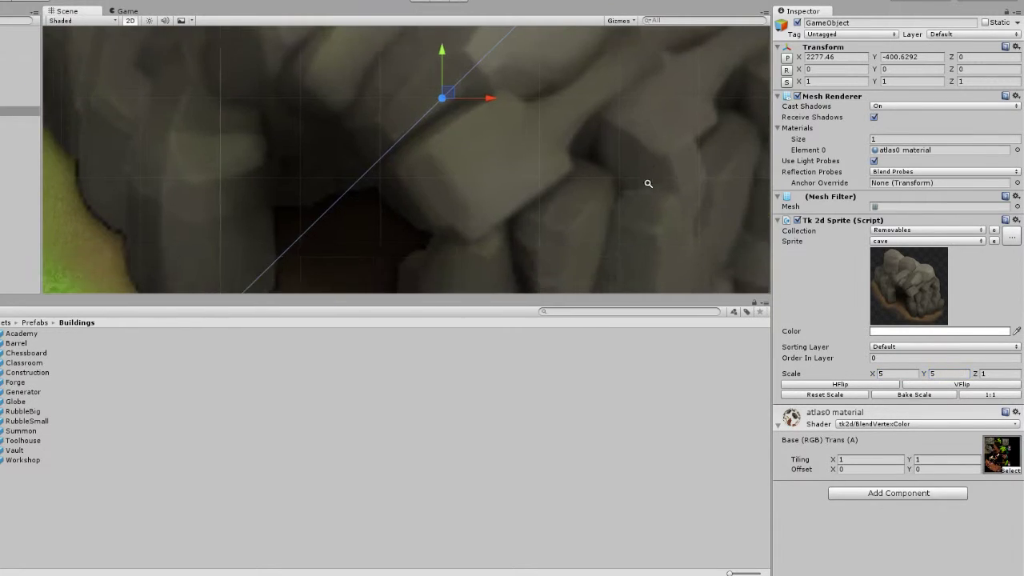
middle_click_drag(608, 171, 629, 181)
scroll(629, 181, "down", 5)
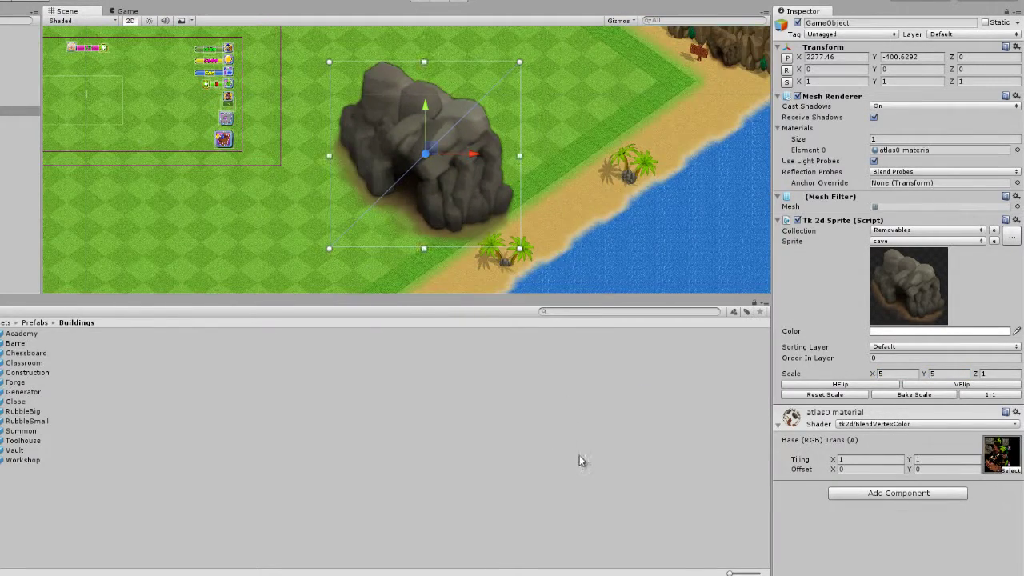
mouse_move(601, 123)
middle_mouse_down()
mouse_move(523, 223)
mouse_move(585, 130)
middle_mouse_up()
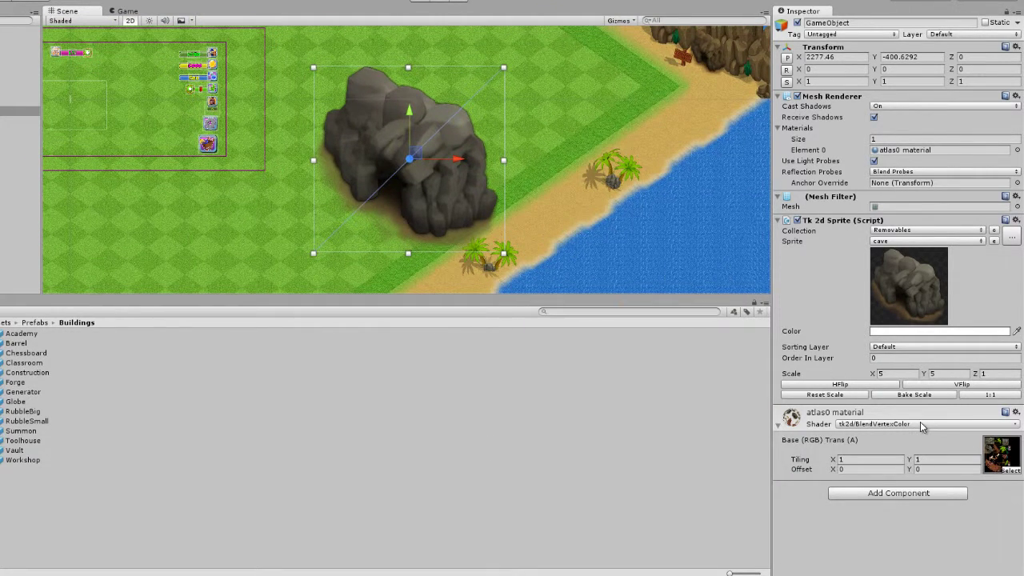